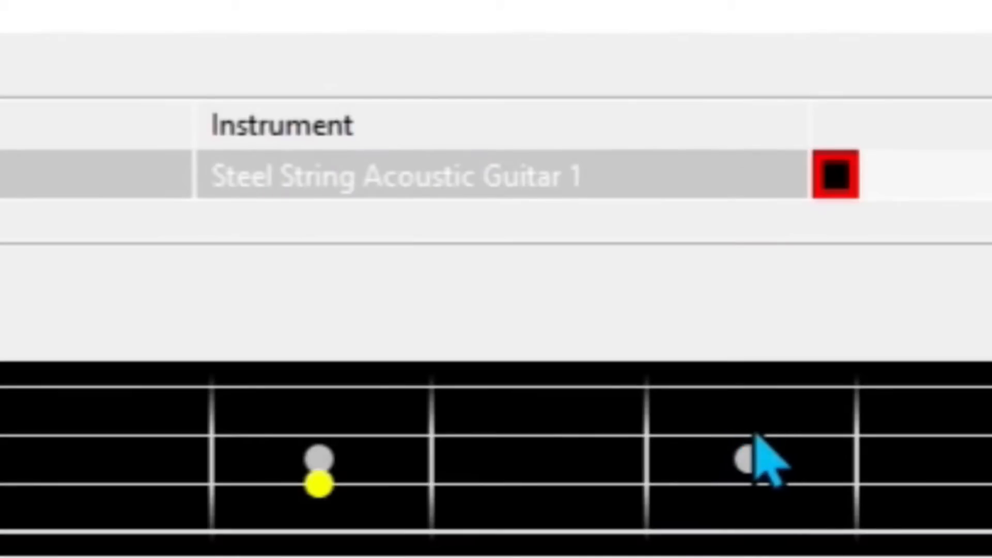
Complete the chord on the first beat by adding fret 9 on the highest string.
left_click(754, 436)
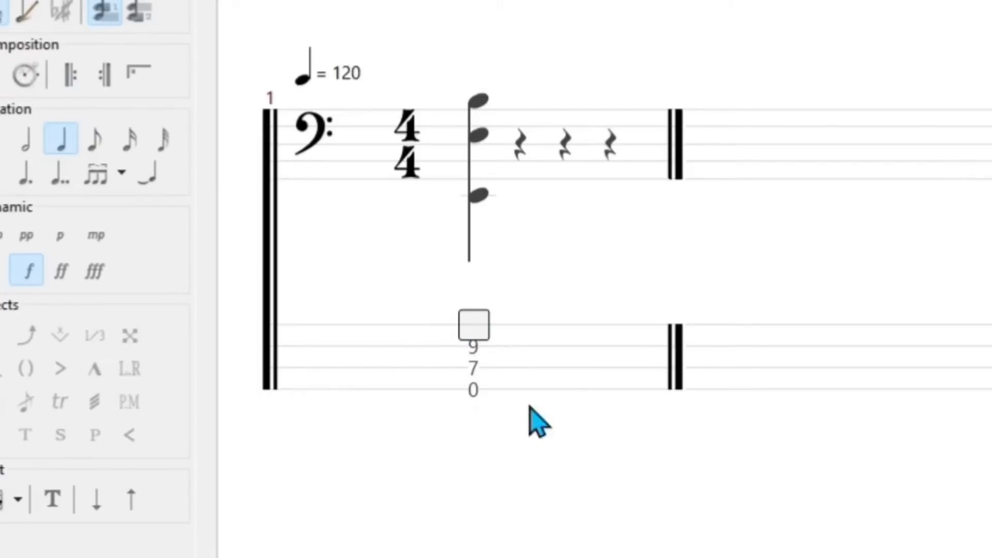
type("9")
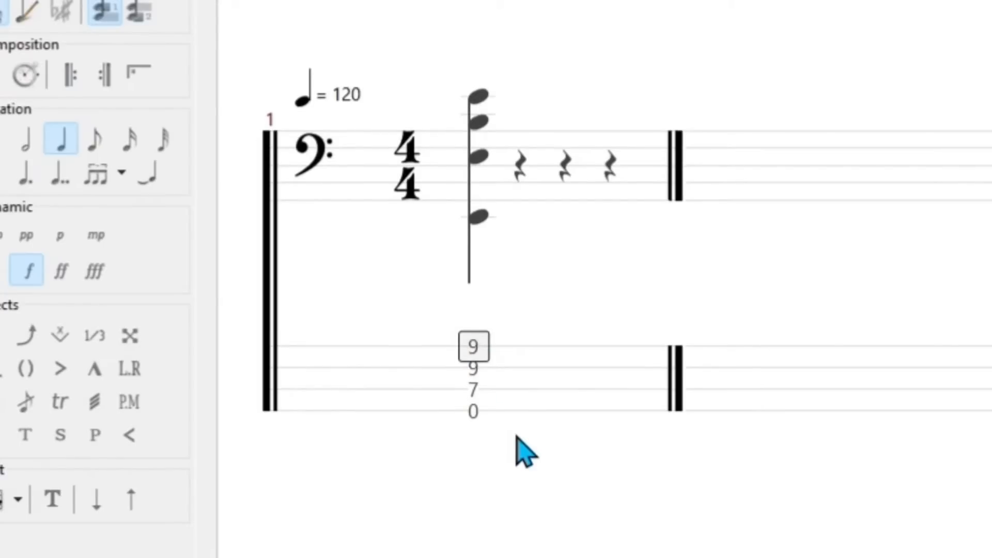
left_click(481, 409)
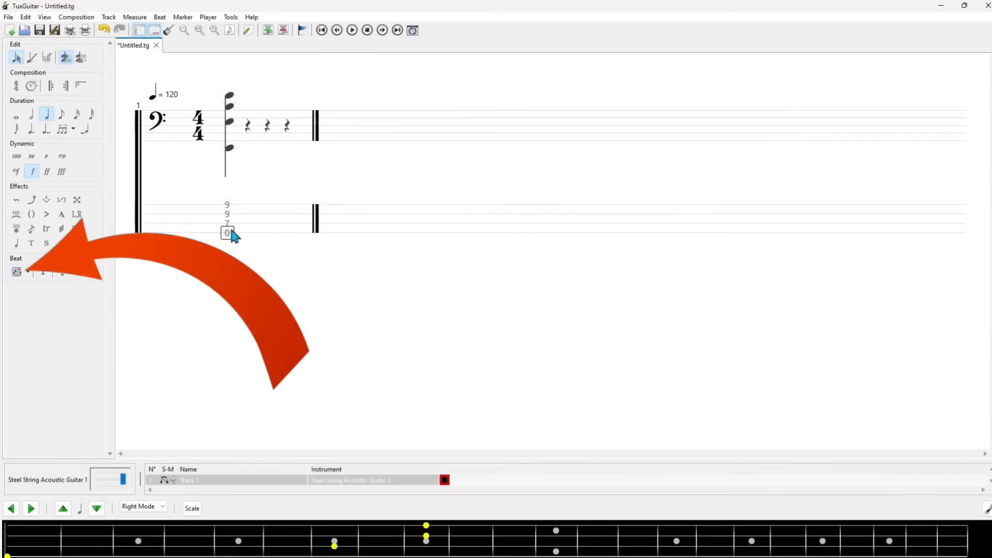
Attach the suggested E chord diagram to the first beat and play the measure back.
left_click(17, 272)
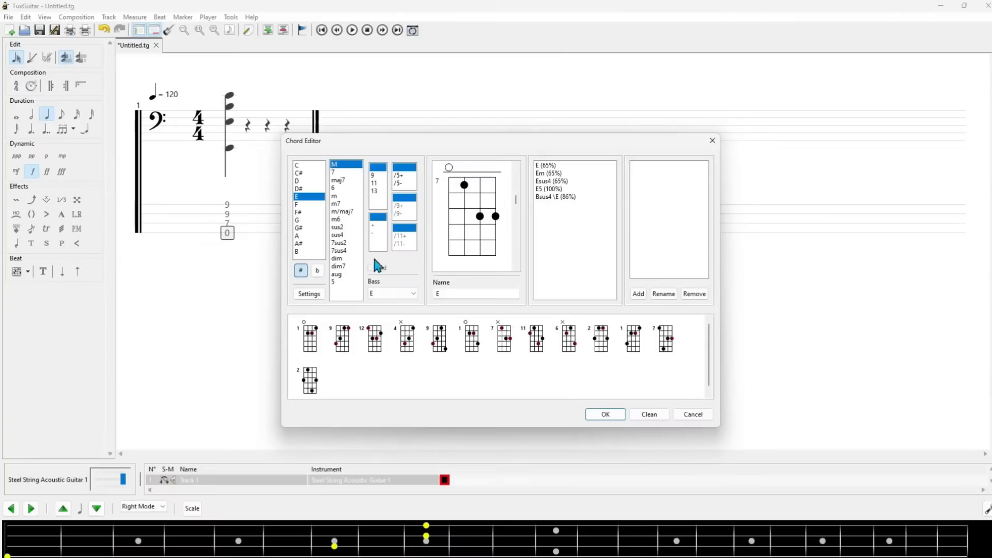
left_click(547, 166)
left_click(606, 414)
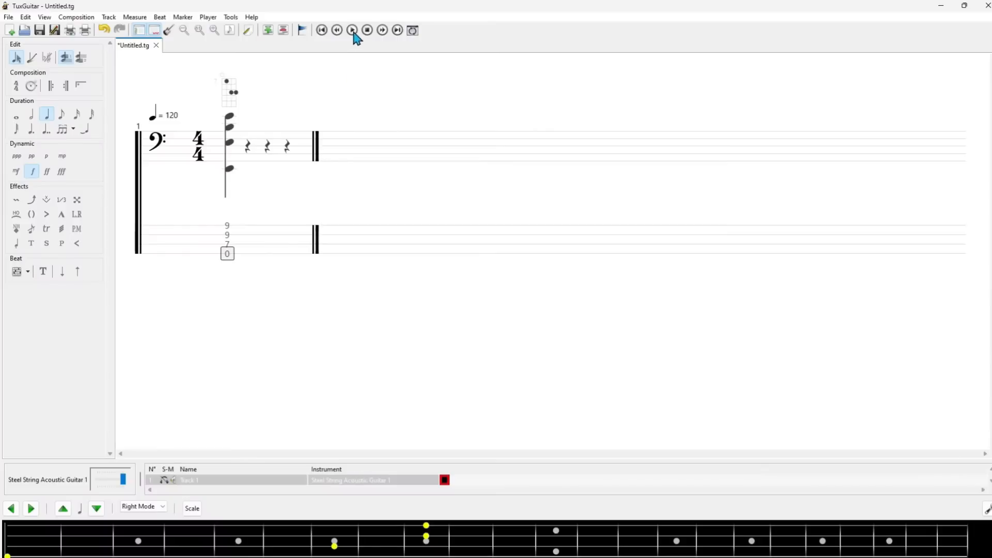
left_click(353, 31)
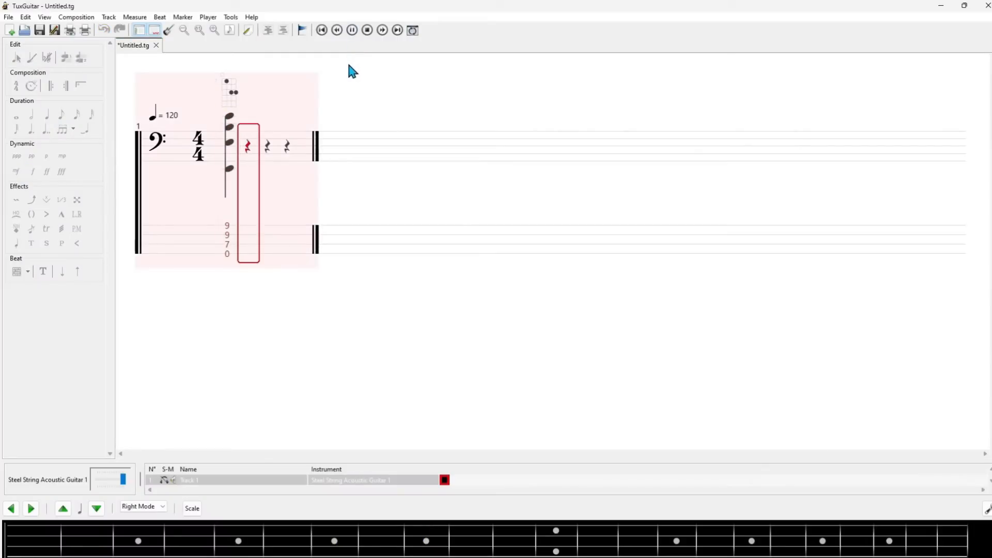
left_click(33, 116)
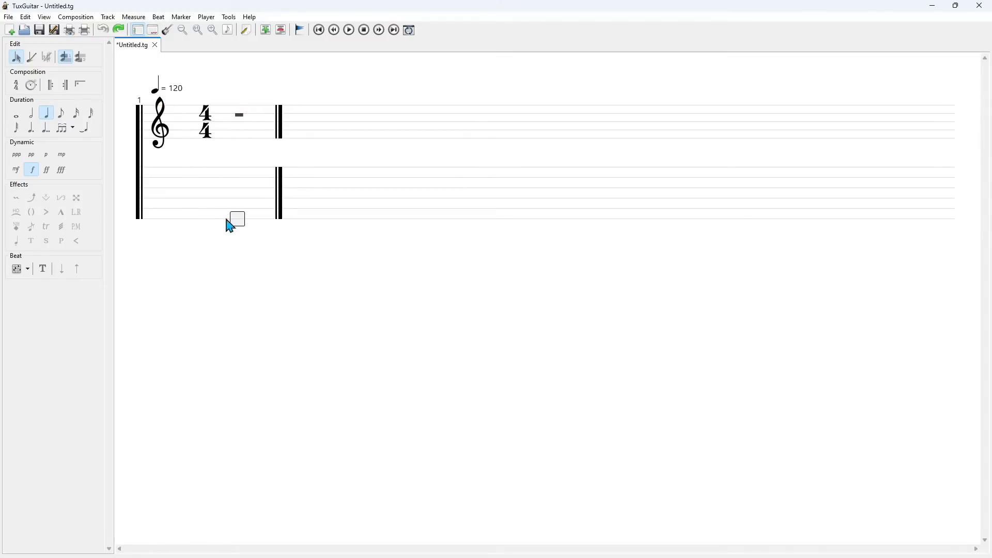
Change the clef of the empty measure to bass clef.
key("Down")
right_click(190, 129)
mouse_move(226, 145)
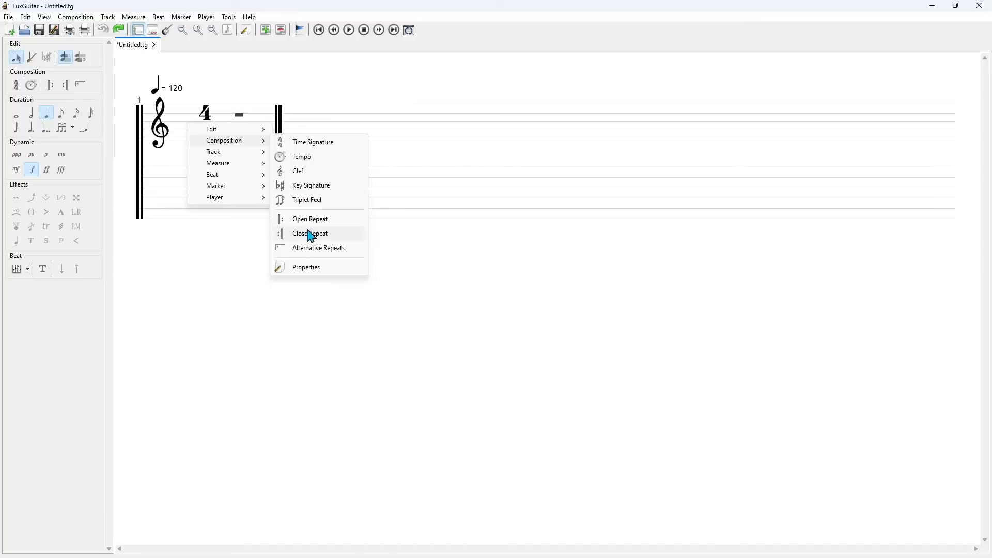
left_click(303, 180)
key("Down")
key("Return")
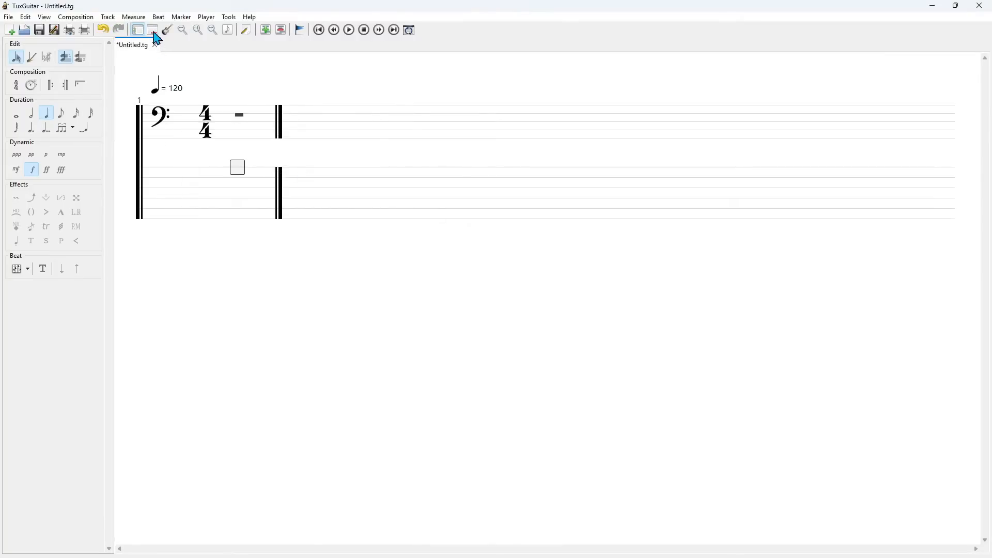
Show the track table and switch the editing toolbar off and back on.
left_click(154, 32)
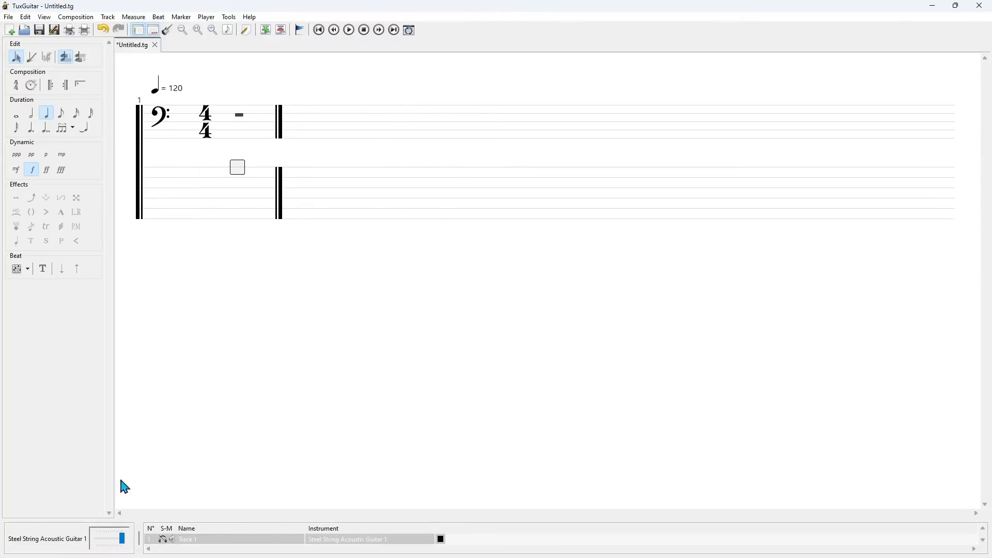
left_click(139, 31)
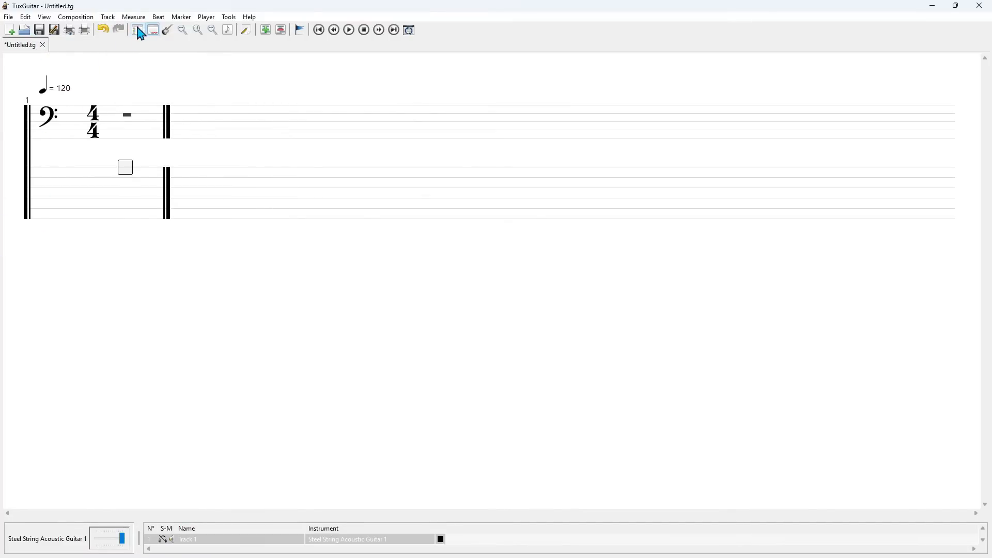
left_click(139, 31)
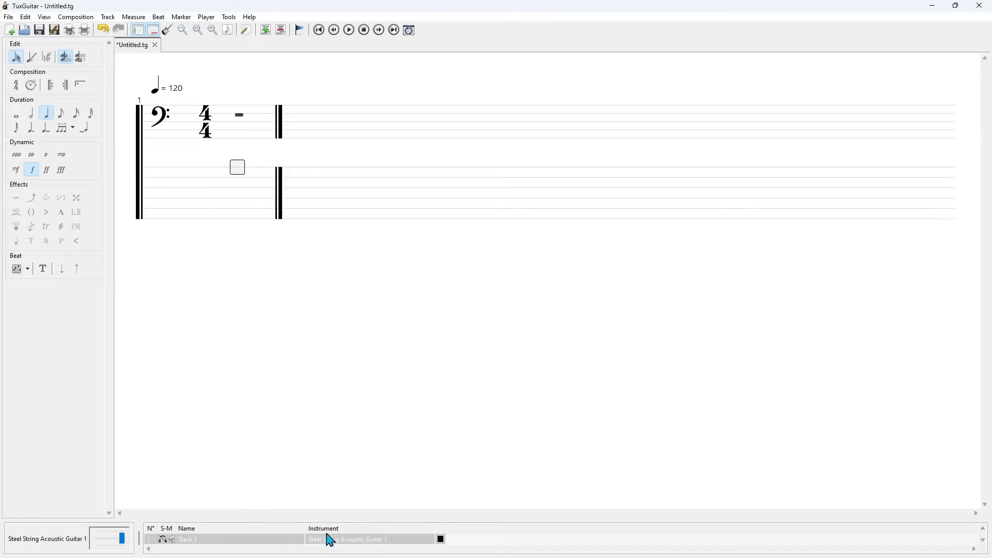
Rename Track 1 as Demo in its track properties.
double_click(347, 544)
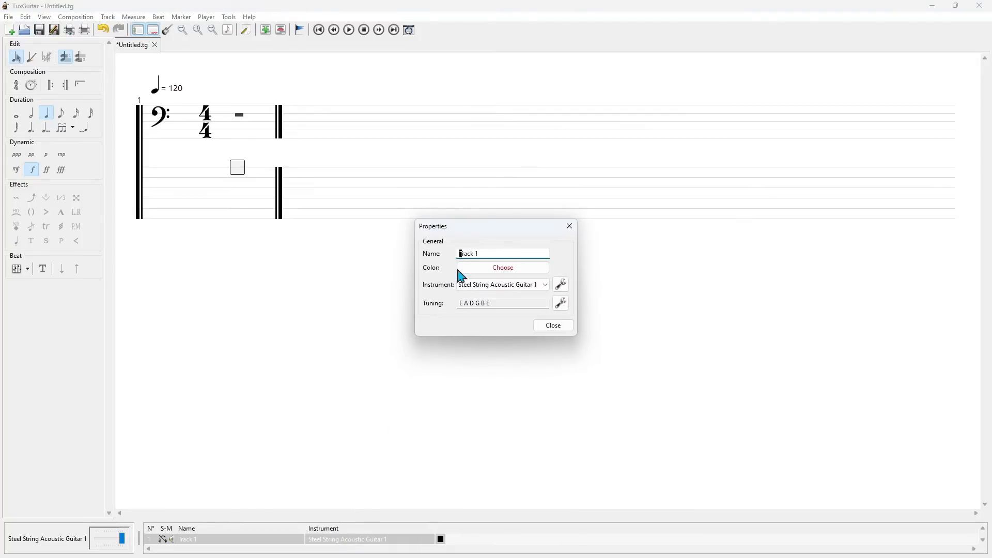
left_click_drag(493, 255, 459, 254)
type("D")
key("Tab")
Set the track's tuning to the 4-string Bass preset with E Tuning - E A D G.
left_click(563, 310)
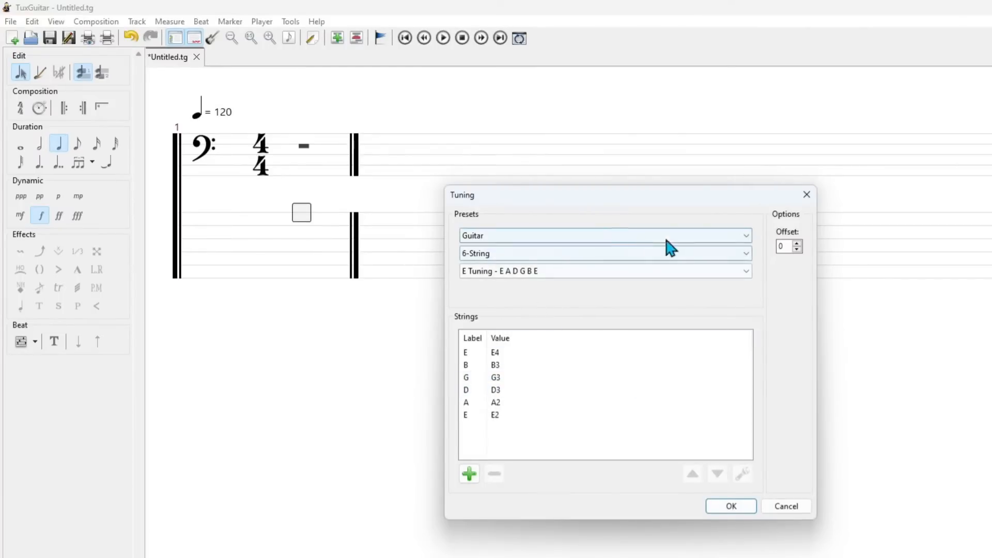
left_click(477, 185)
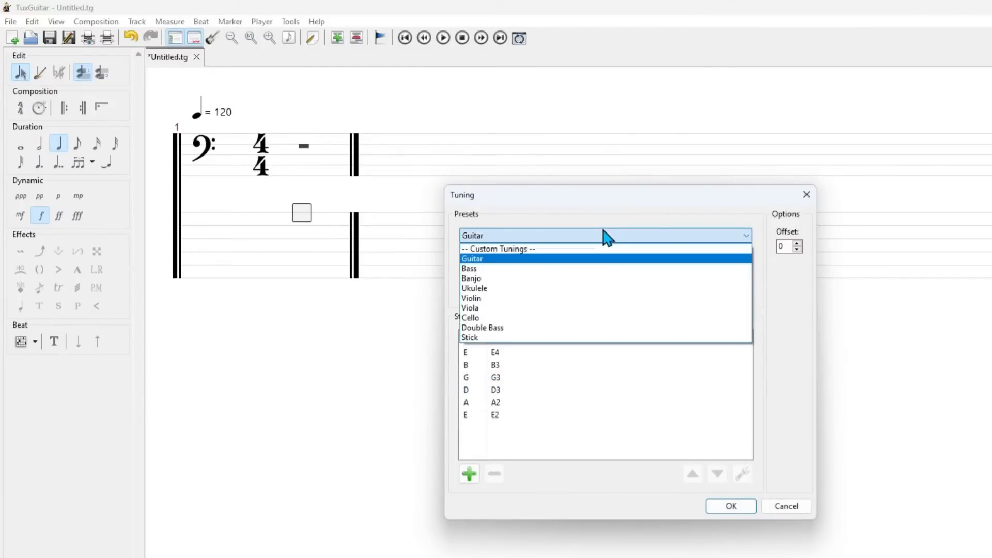
left_click(542, 268)
left_click(528, 256)
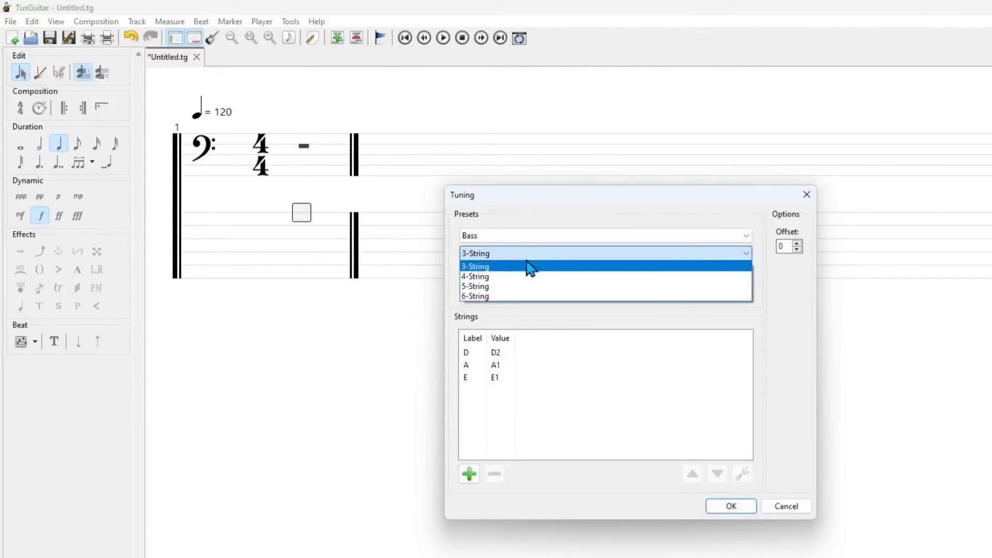
left_click(518, 278)
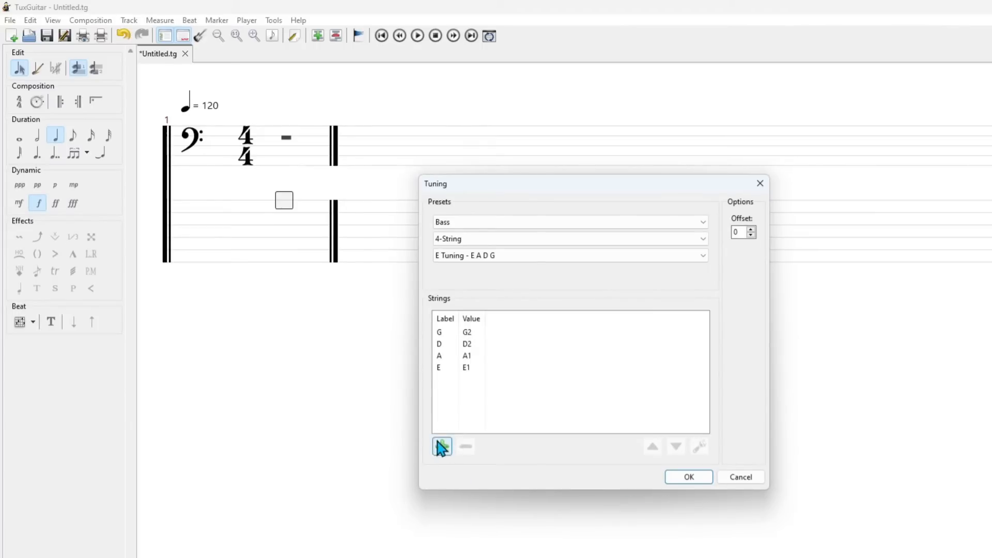
left_click(688, 475)
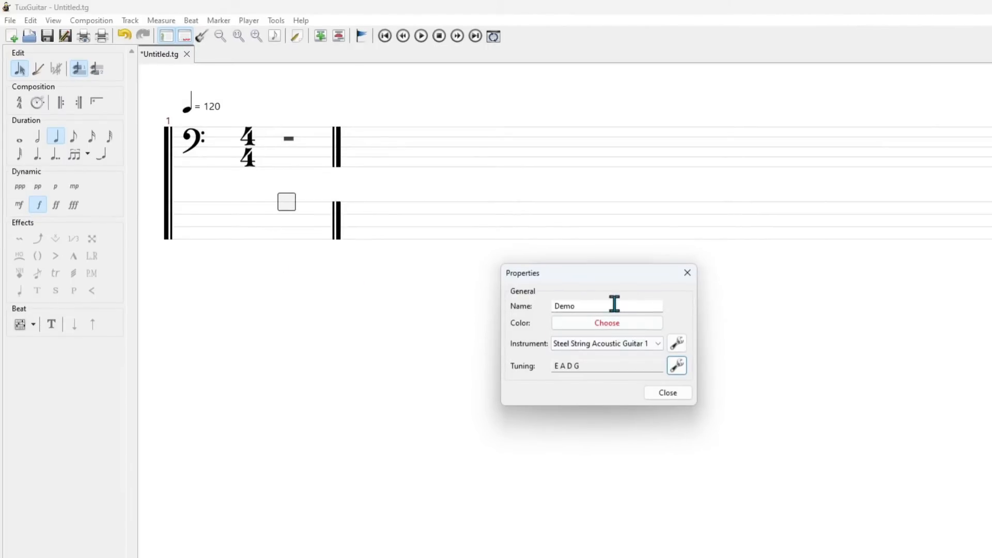
Assign the Bass instrument to the Demo track and close its properties.
left_click(656, 344)
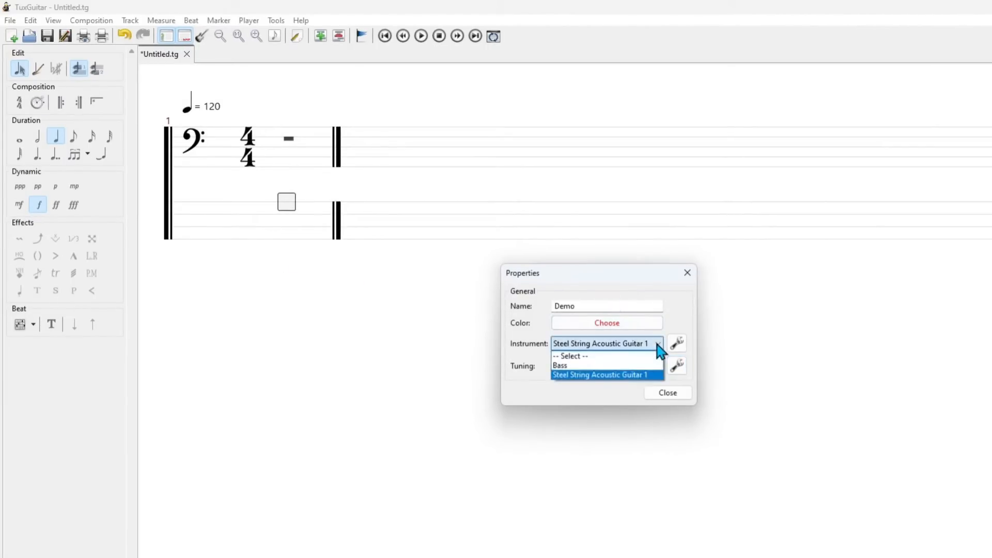
left_click(600, 366)
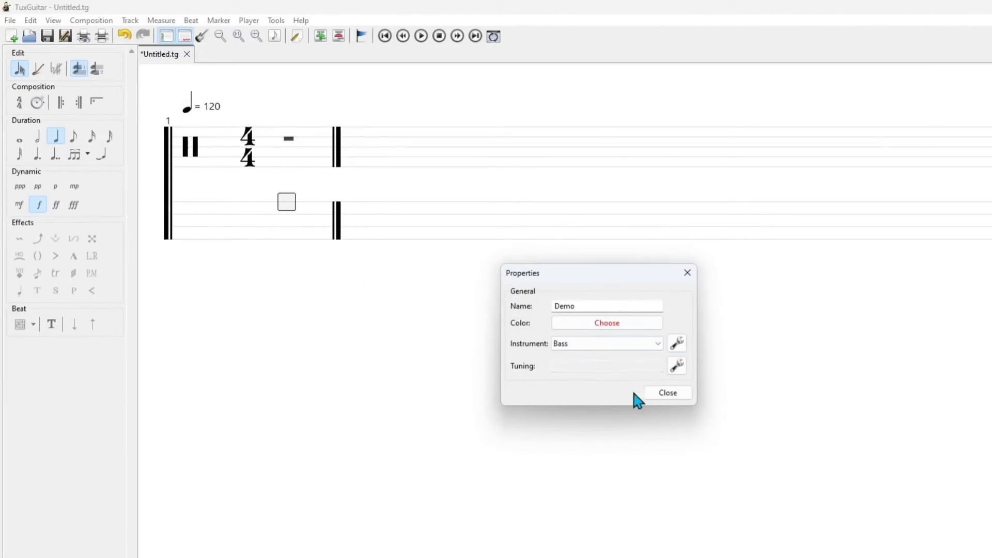
left_click(664, 396)
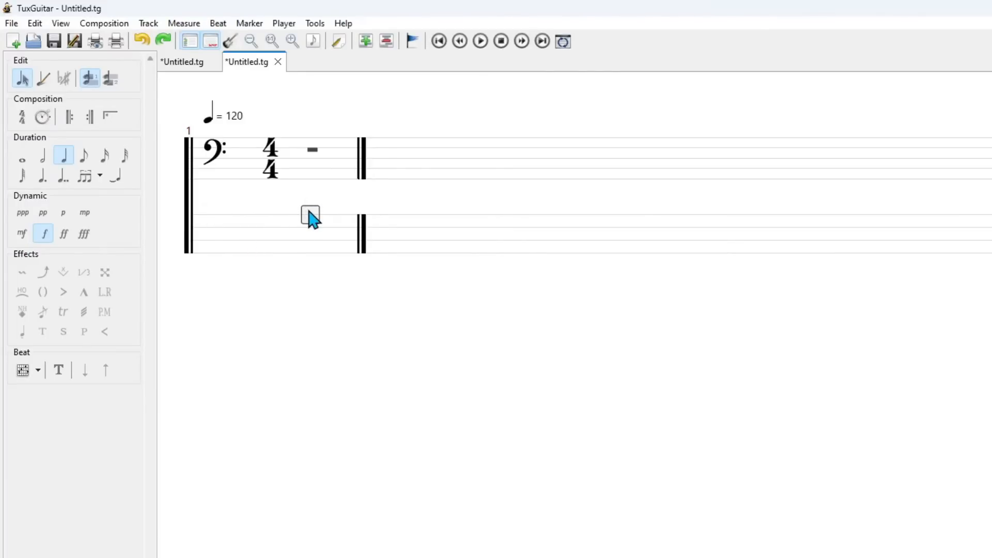
Enter frets 4, 5, 6 and 7 as quarter notes on successively lower strings in measure 1, and play it back.
key("4")
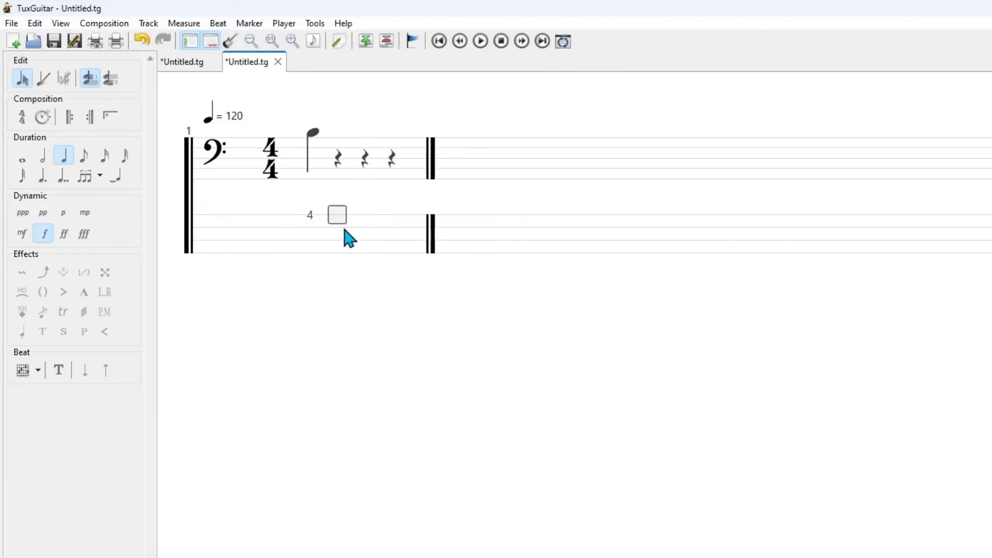
left_click(345, 230)
key("5")
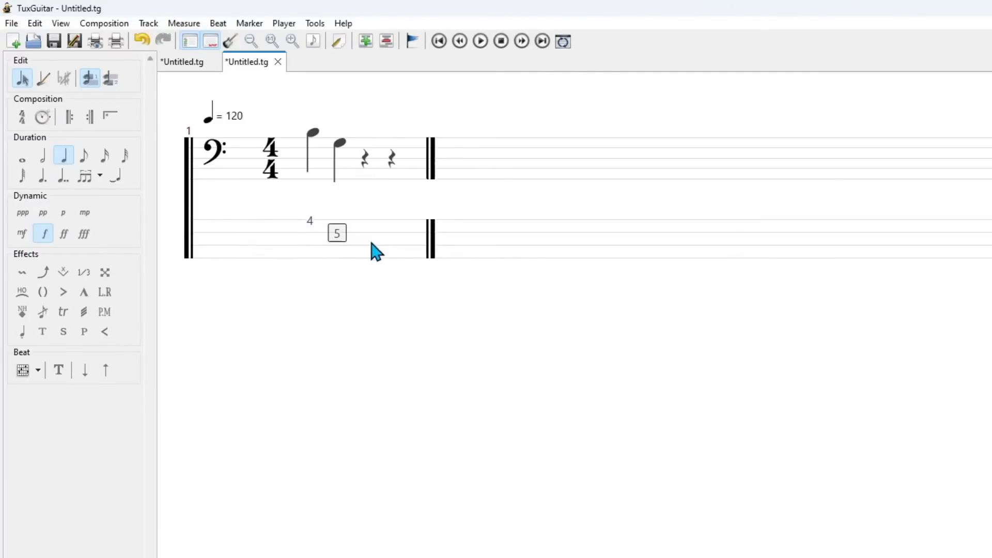
left_click(372, 245)
key("6")
left_click(398, 276)
key("7")
left_click(311, 236)
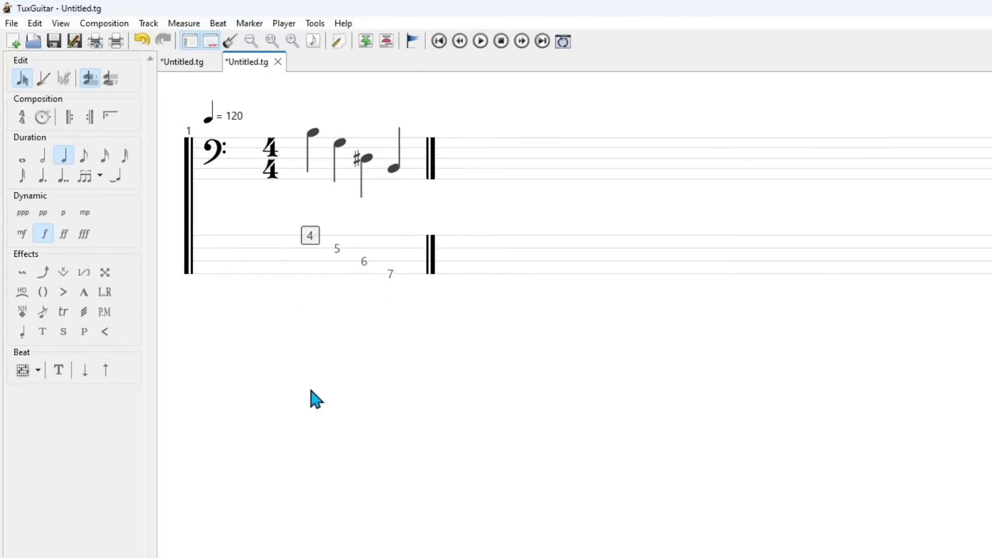
key("space")
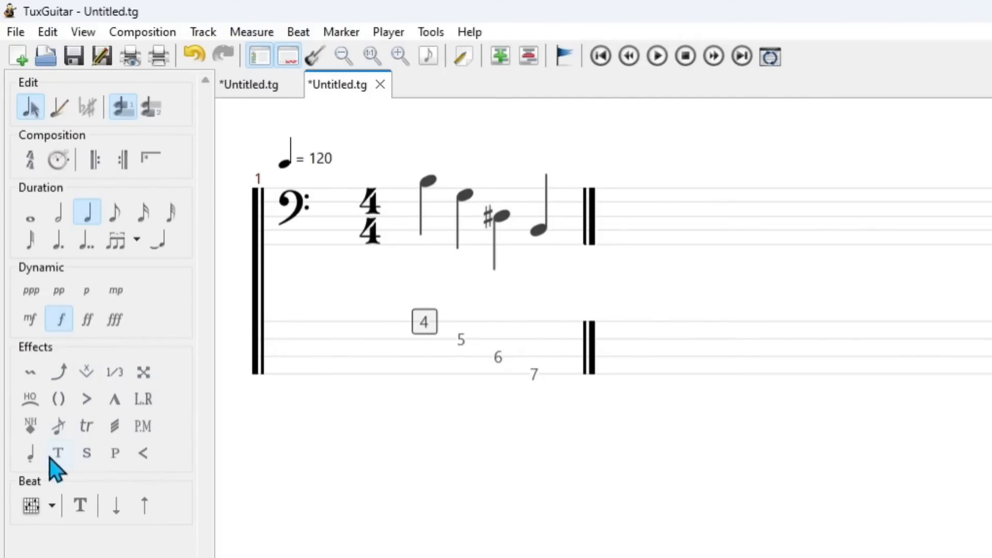
Apply effects in measure 1: hammer-on to the fret 4 note, slapping to fret 6 and ghost note to fret 7.
left_click(27, 351)
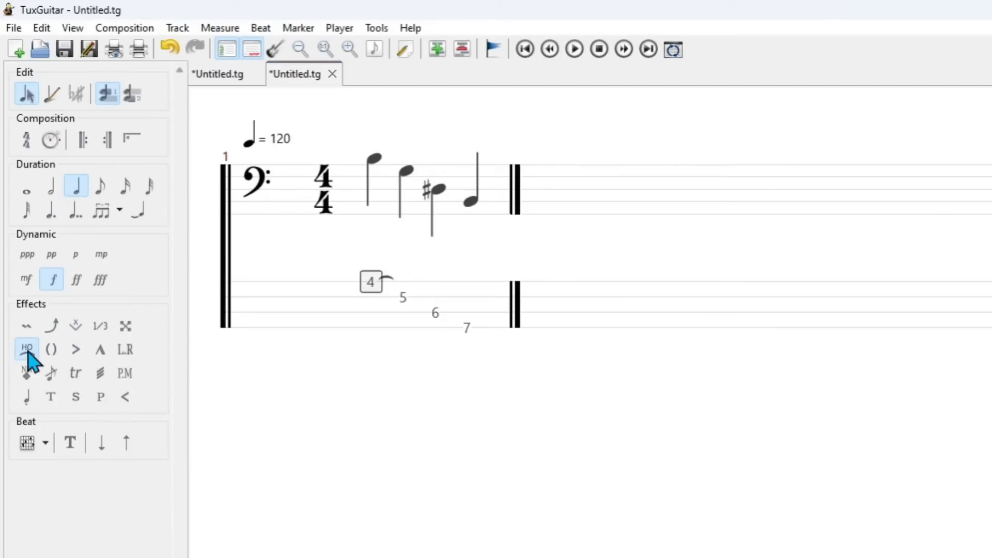
left_click(436, 314)
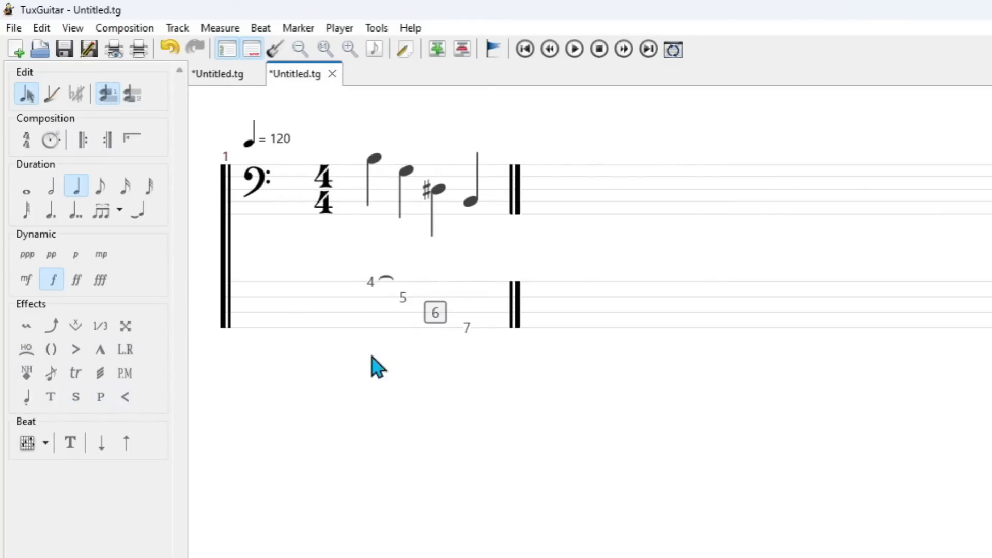
left_click(77, 398)
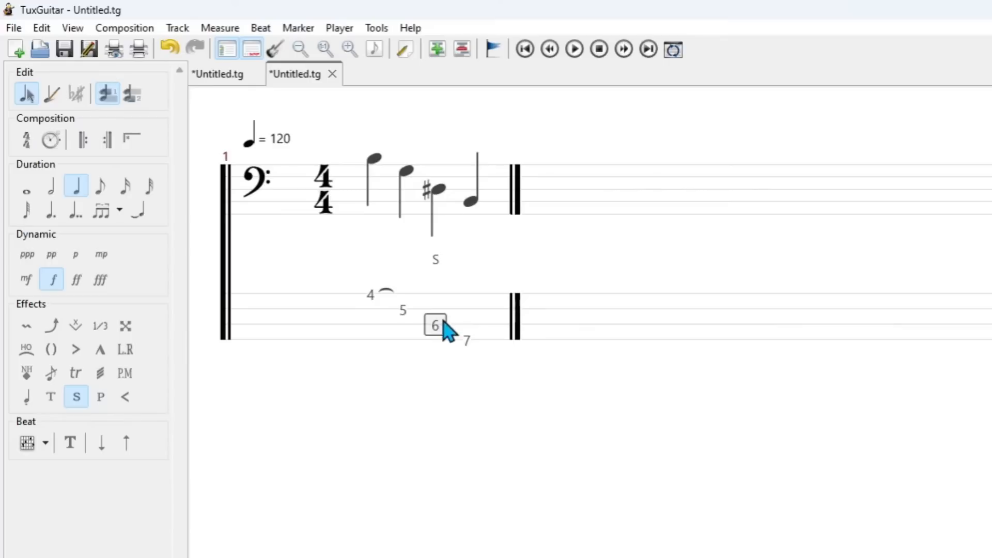
left_click(471, 346)
left_click(53, 351)
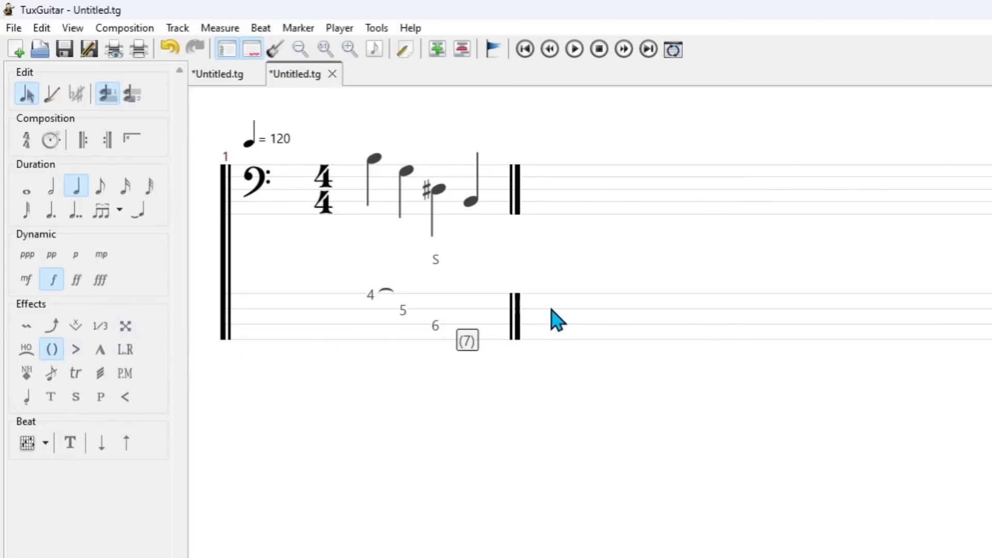
Add measure 2 with a dead note at fret 5 on the lowest string, followed by an open note on the third string.
left_click(614, 309)
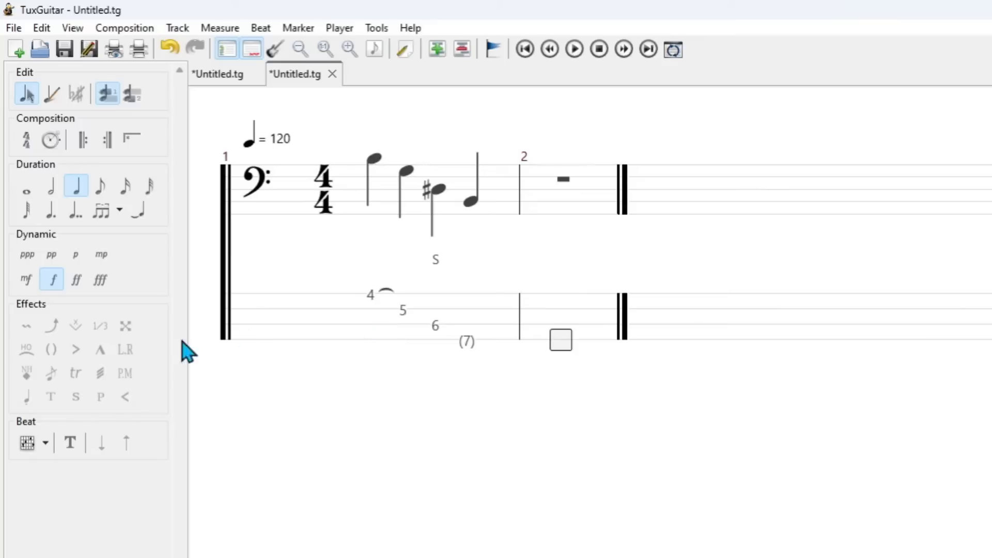
type("5")
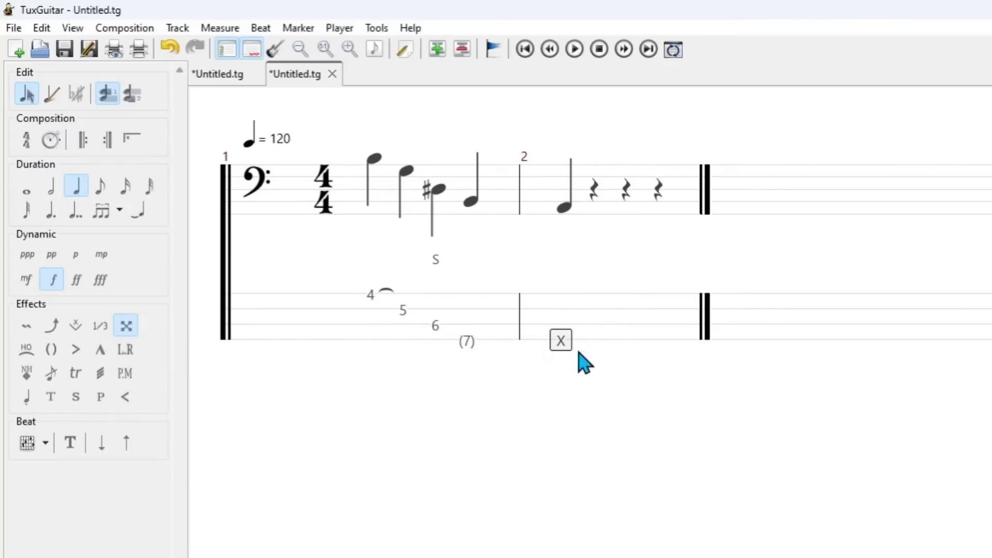
left_click(599, 326)
key("0")
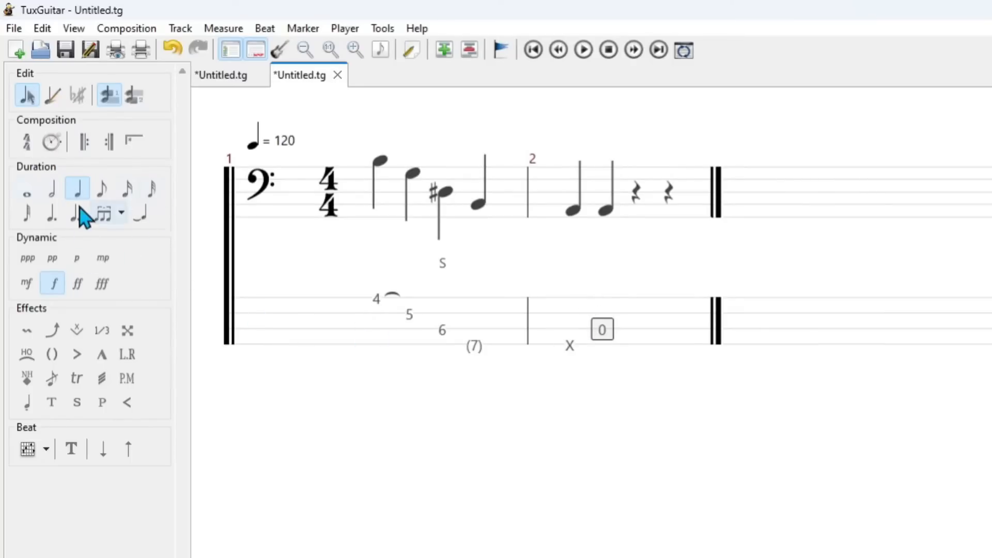
Change the open note on the second beat of measure 2 to a half note.
left_click(609, 214)
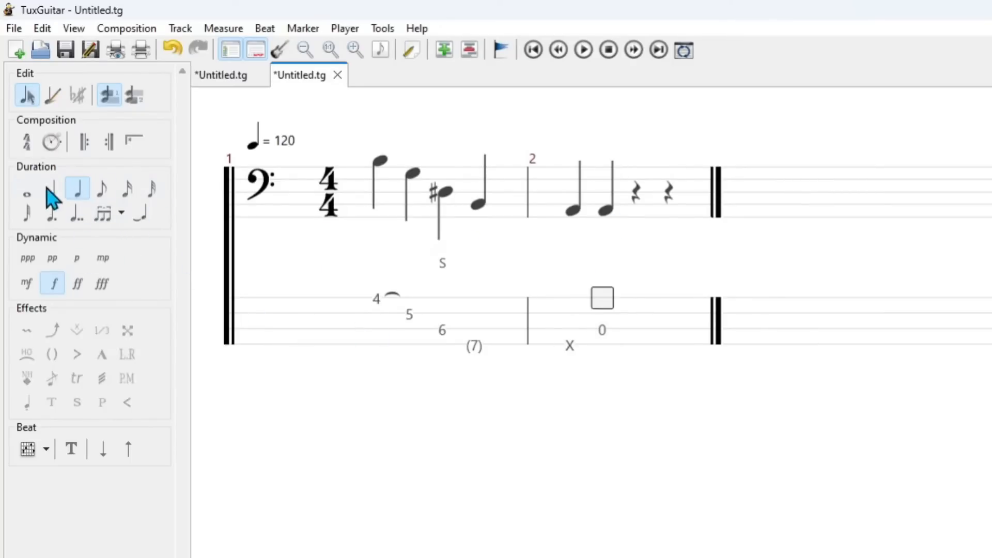
left_click(601, 335)
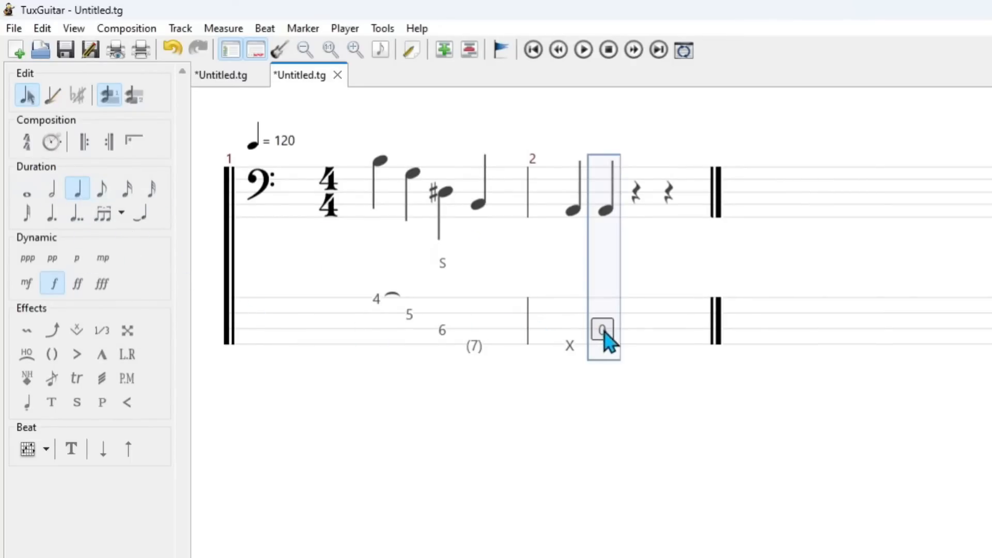
left_click(52, 195)
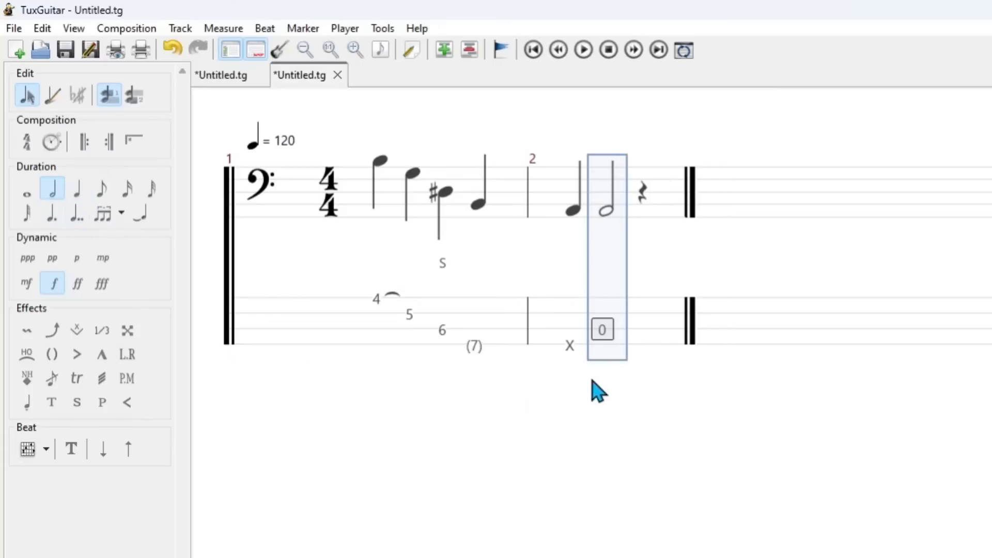
Enter fret 2 as a quarter note on the third string at the end of measure 2, and play the measure back.
key("space")
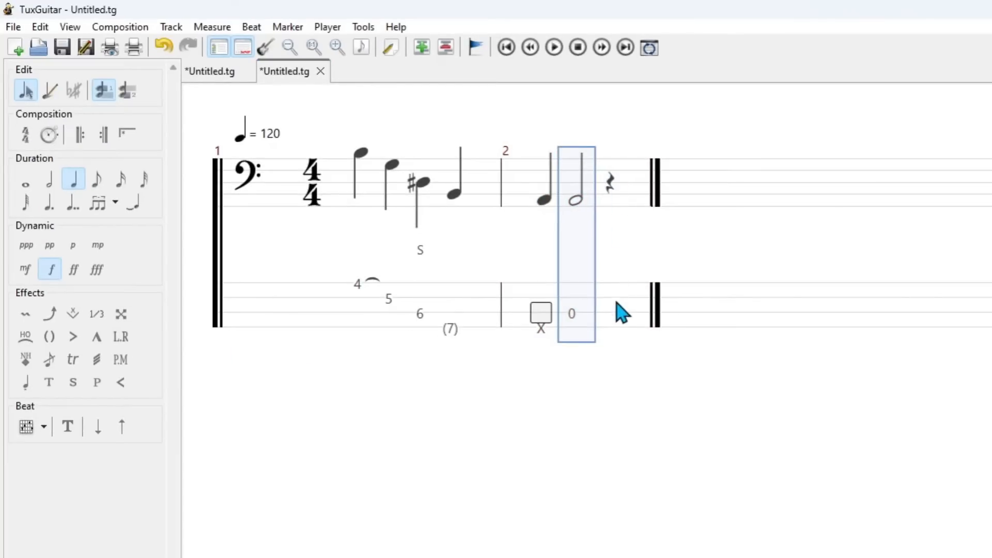
left_click(610, 313)
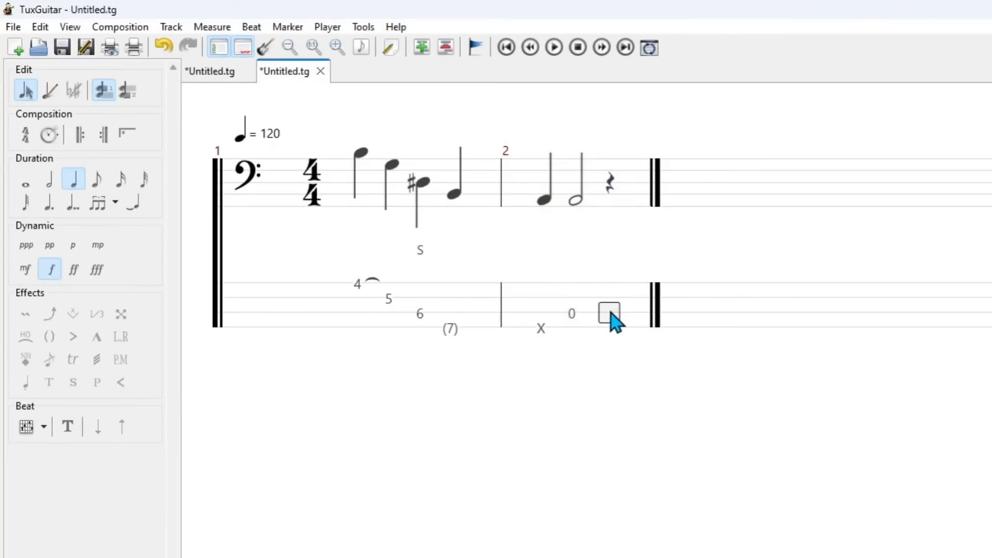
type("2")
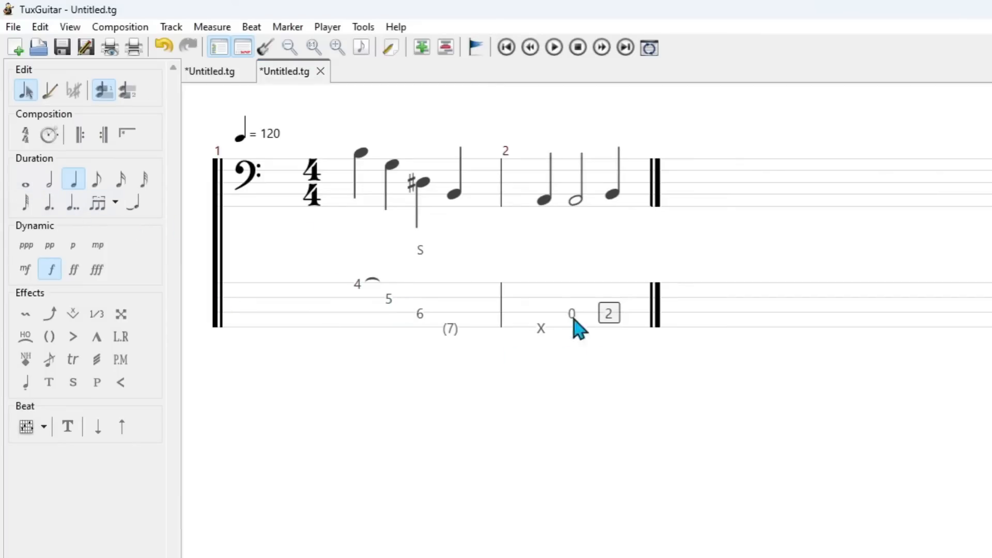
left_click(541, 328)
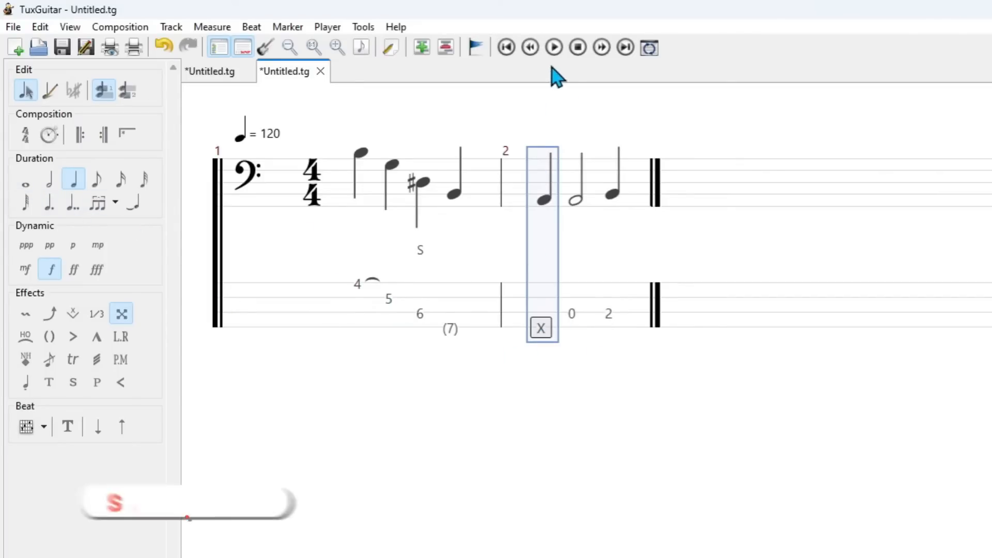
left_click(531, 47)
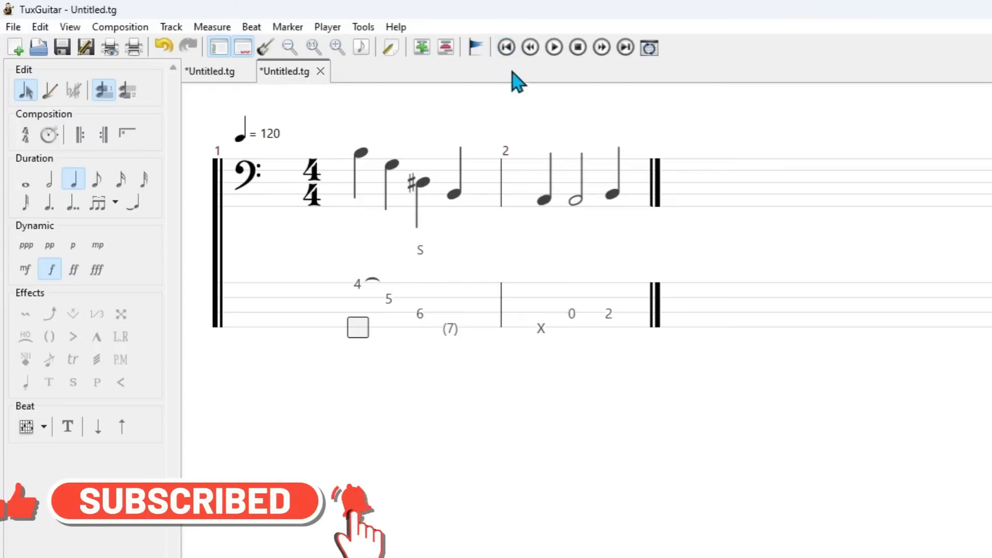
left_click(541, 328)
key("space")
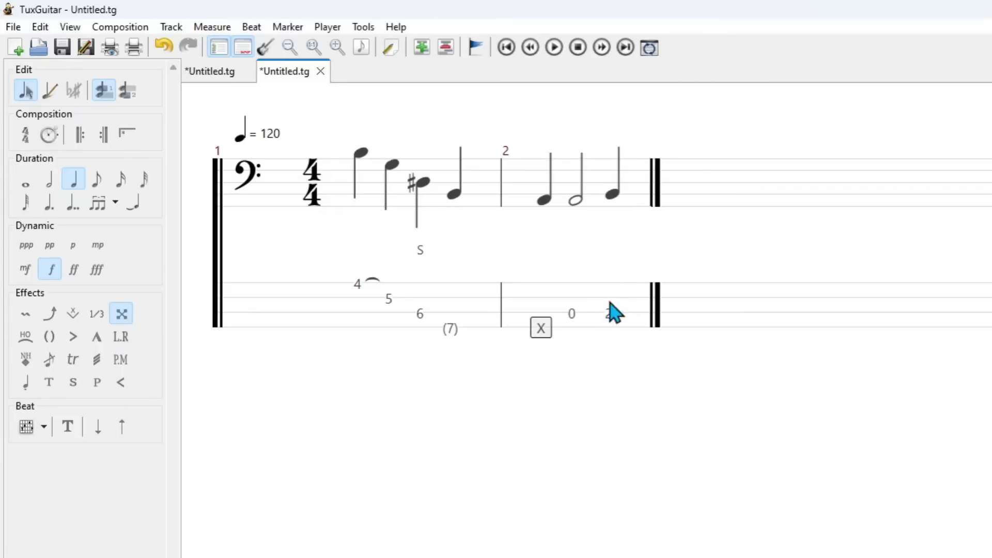
Add measure 3 and stack frets 0, 7, 9 and 9 from the lowest to the highest string on its first beat.
left_click(612, 316)
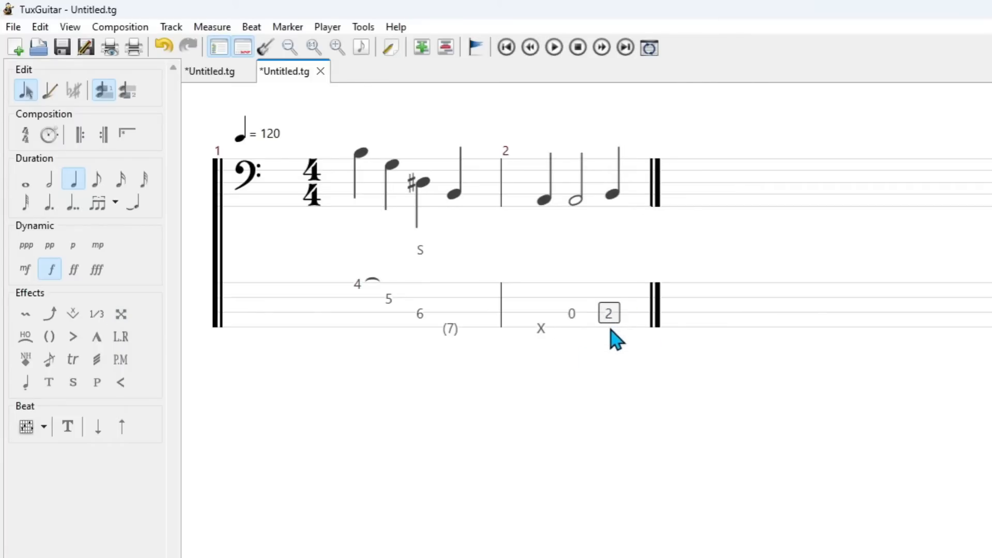
key("Right")
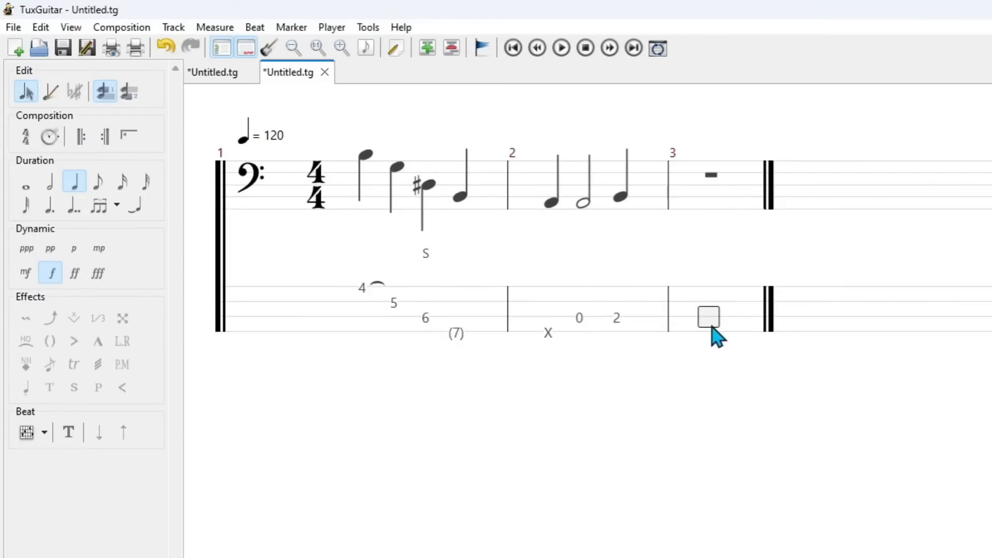
left_click(712, 341)
type("0")
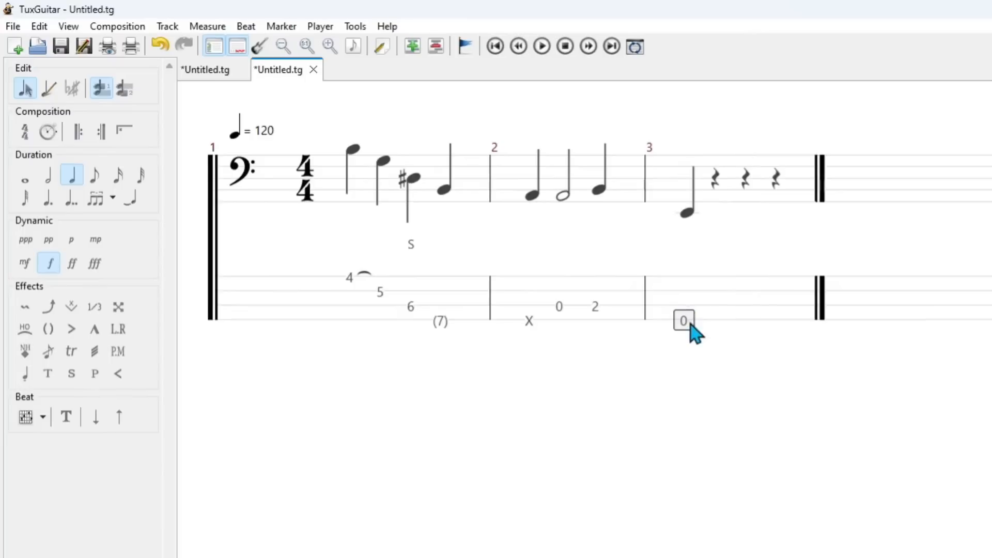
type("7")
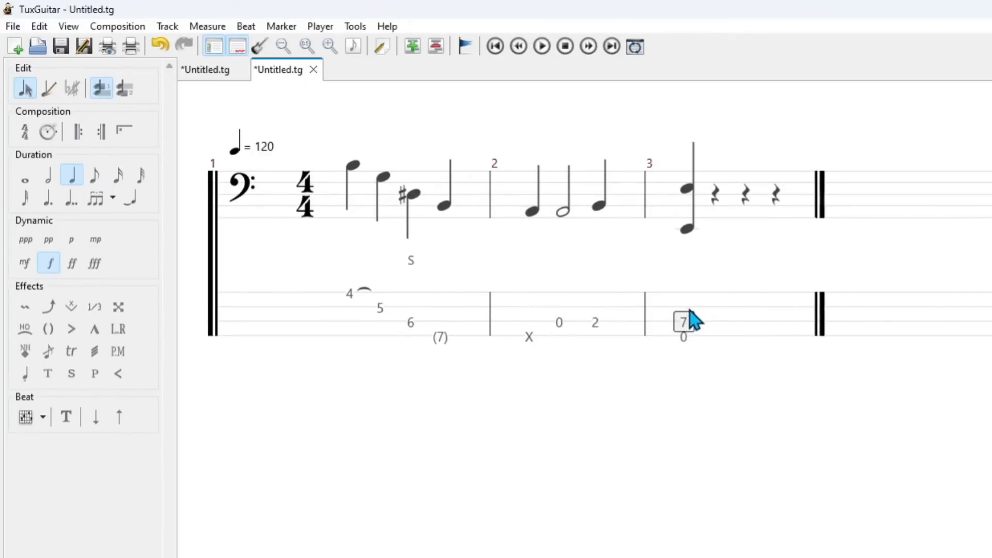
left_click(683, 306)
type("9")
left_click(688, 309)
type("9")
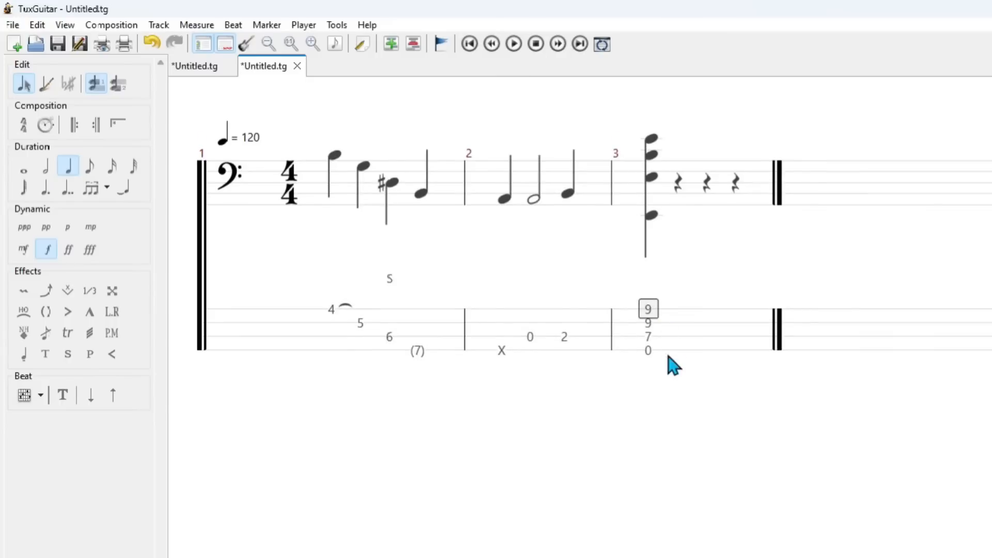
Add an E chord diagram above the stacked notes in measure 3 and play the chord back.
left_click(652, 357)
left_click(646, 289)
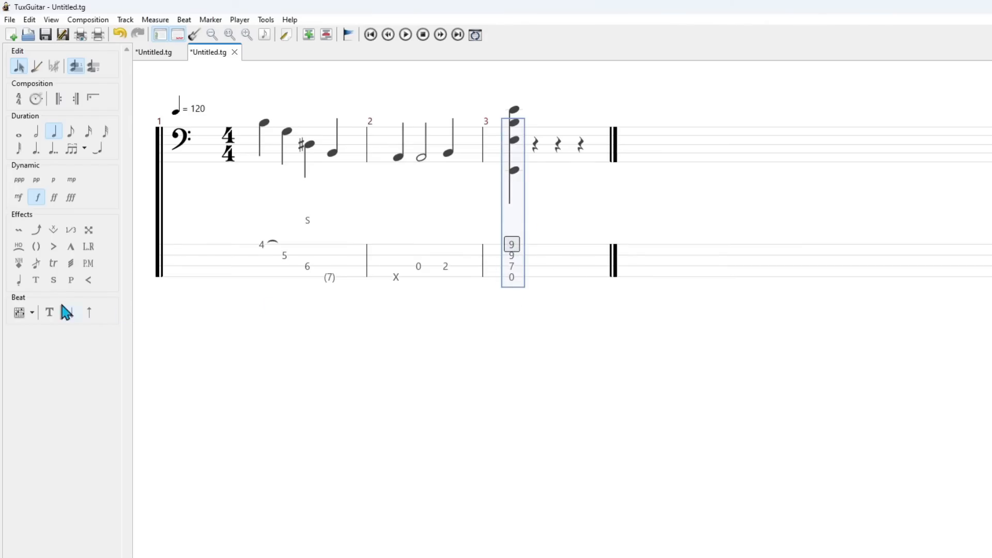
left_click(20, 311)
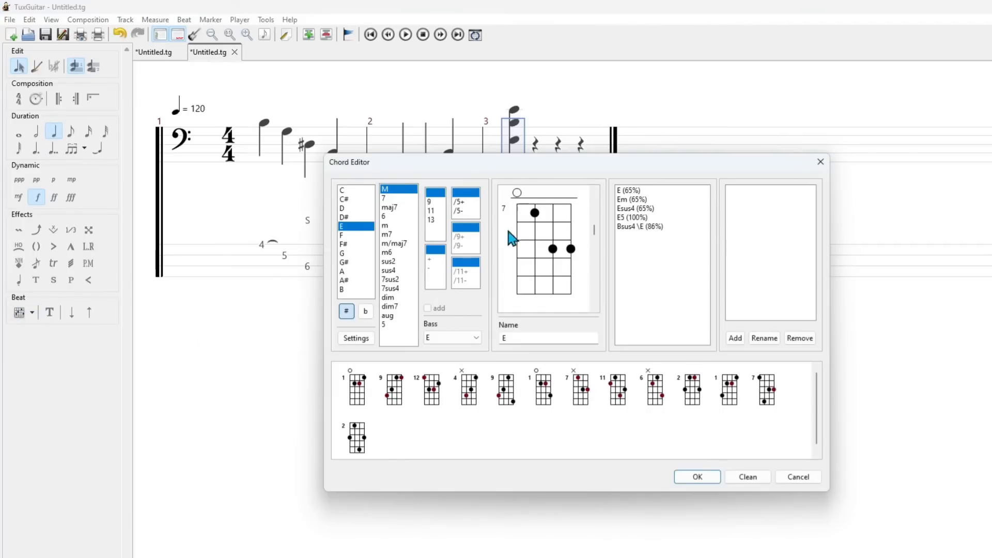
left_click(628, 191)
left_click(705, 477)
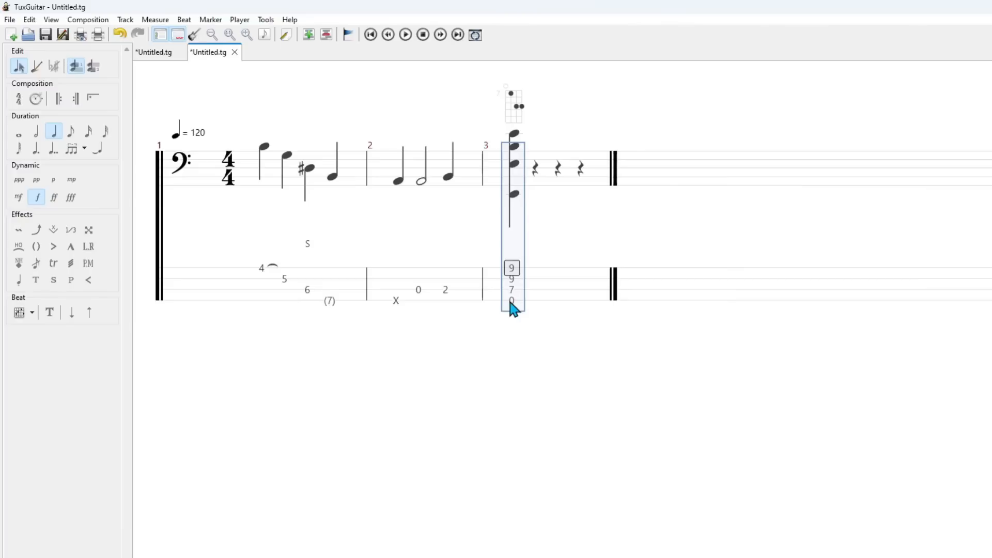
left_click(461, 490)
key("space")
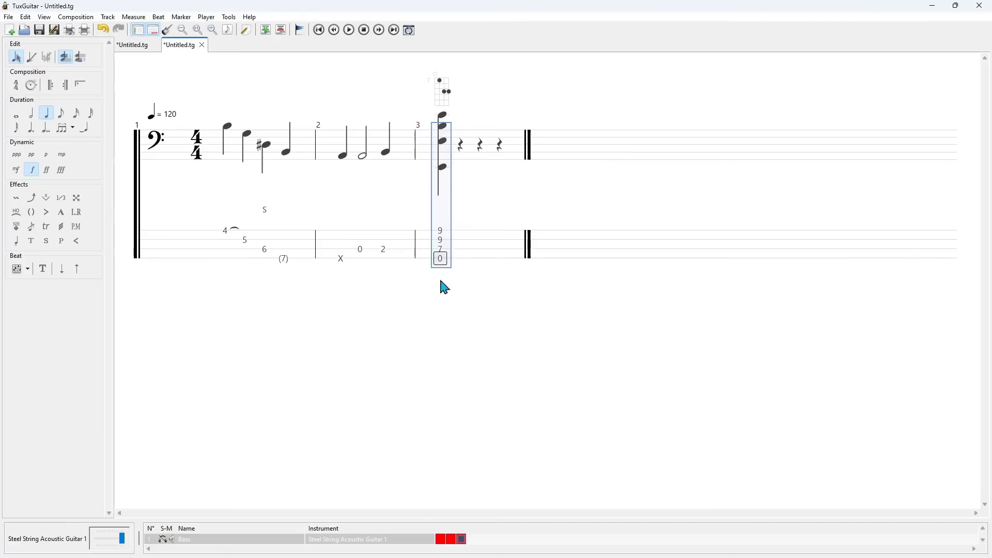
Change the chord in measure 3 to a whole note, and close a repeat there with 1 repetition.
left_click(453, 230)
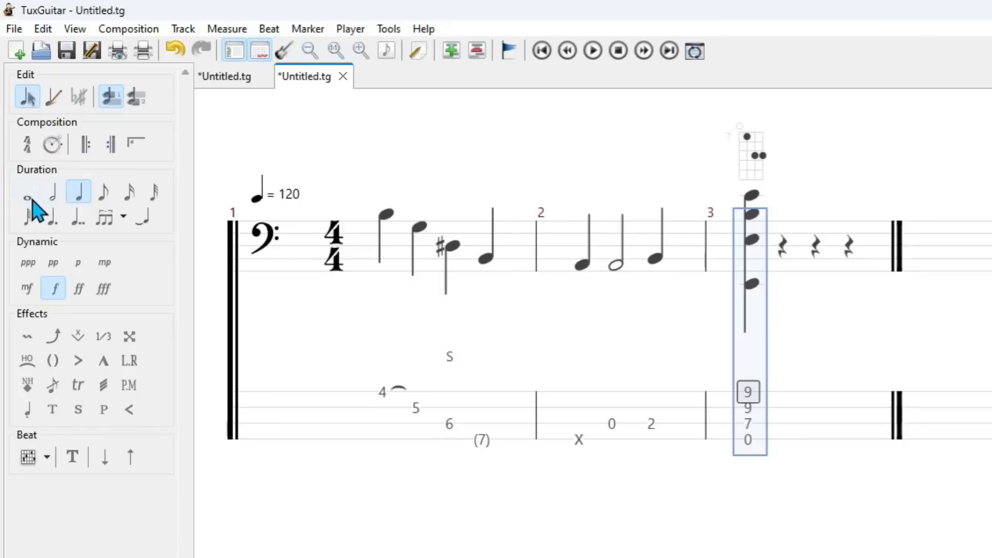
left_click(16, 115)
key("space")
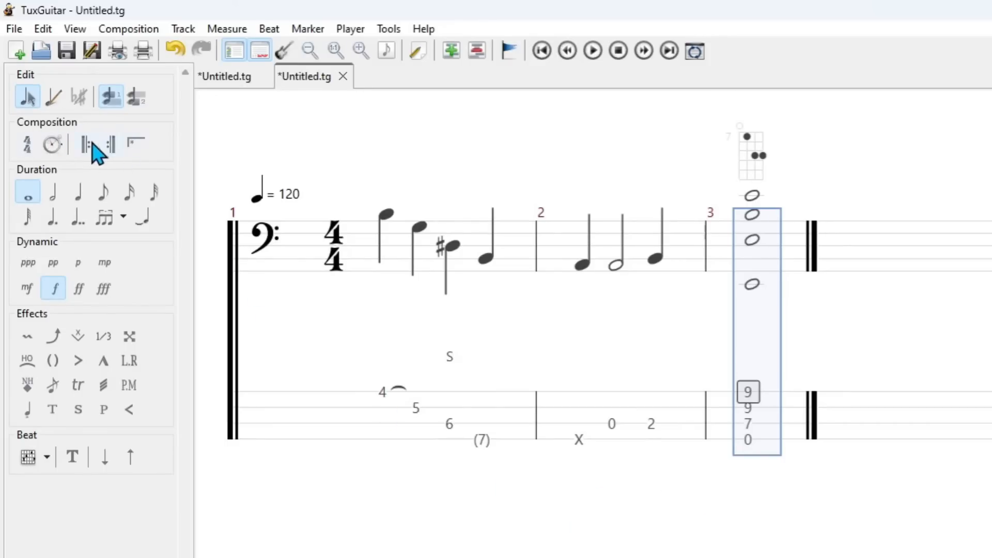
left_click(110, 144)
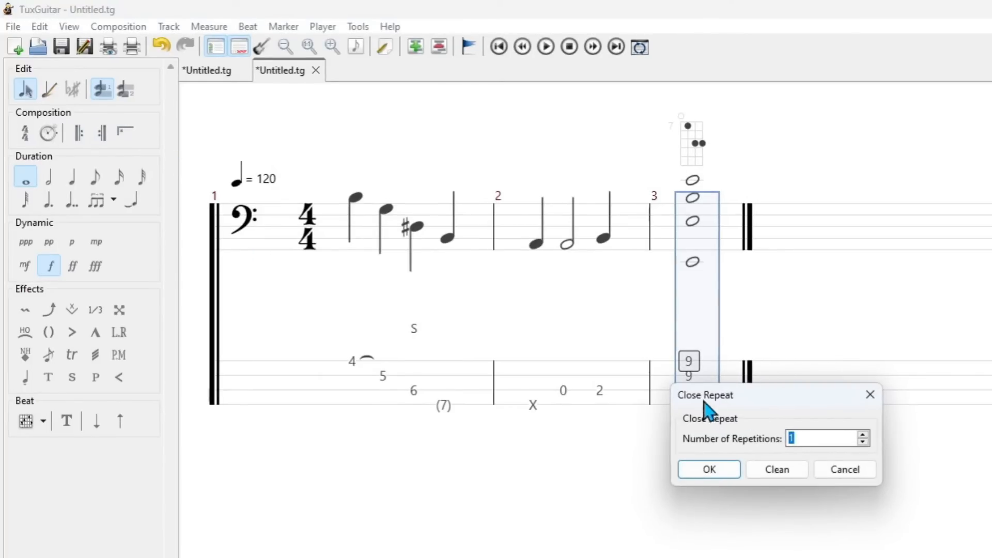
left_click(709, 469)
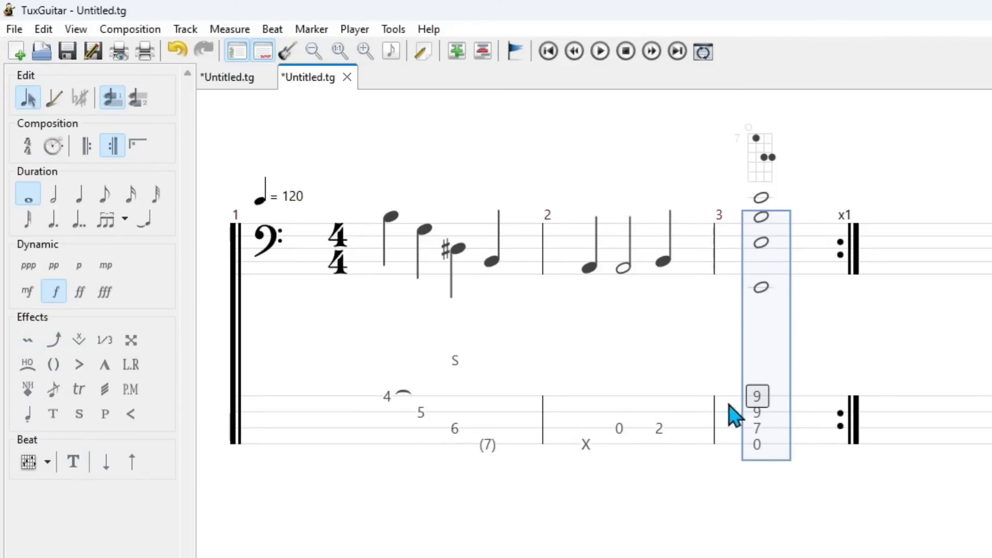
Apply an upstroke with sixteenth-note duration to the fret 2 note in measure 2.
left_click(670, 428)
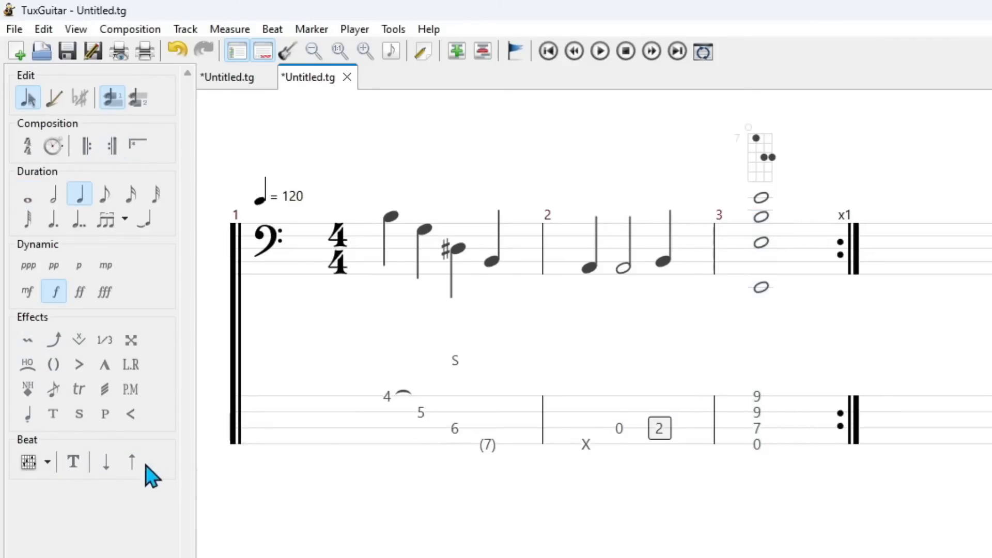
left_click(131, 463)
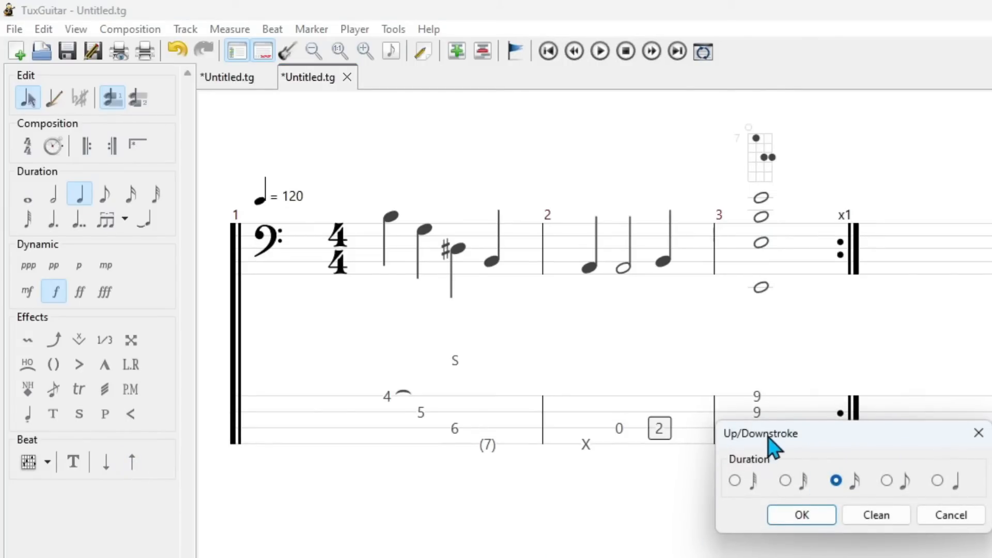
left_click(802, 515)
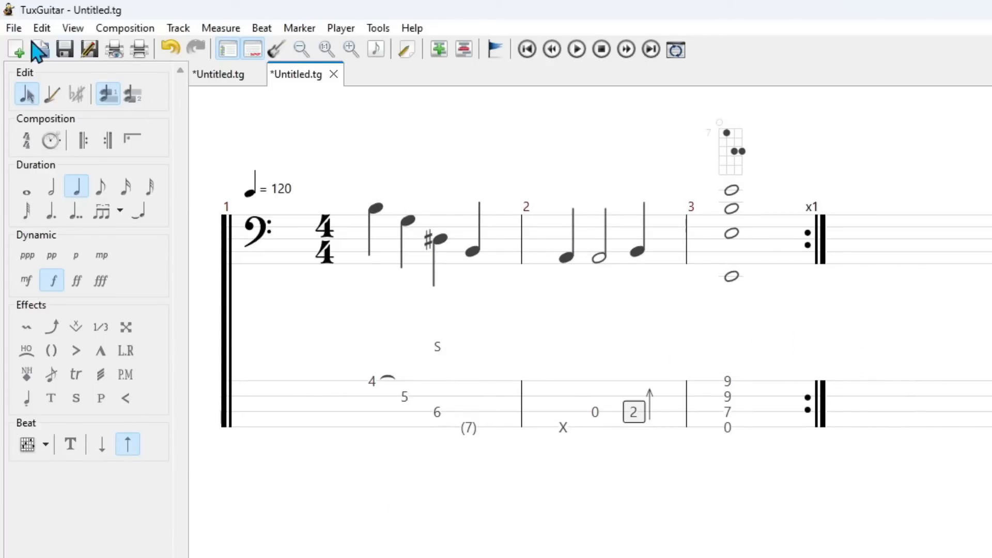
Add a second track to the composition.
left_click(14, 28)
left_click(405, 428)
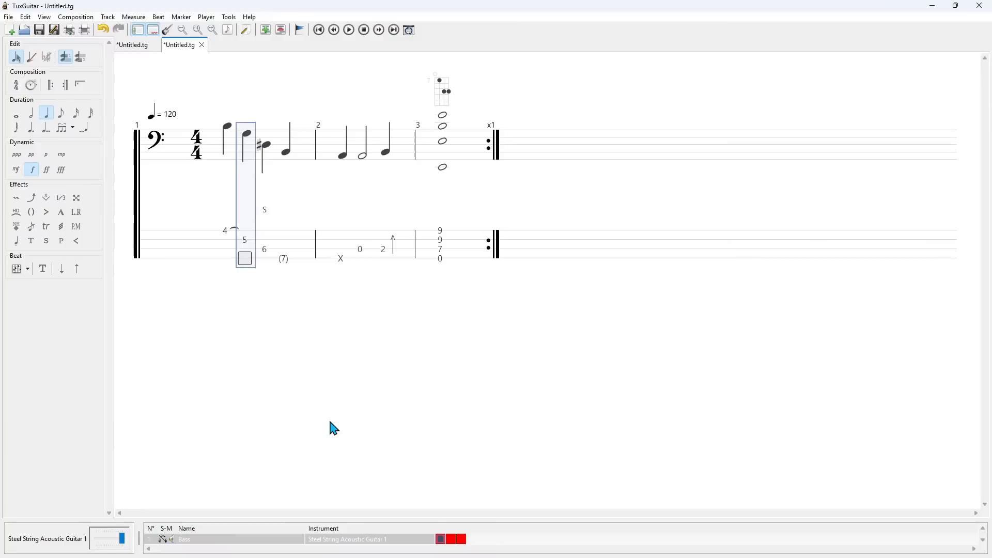
left_click(266, 30)
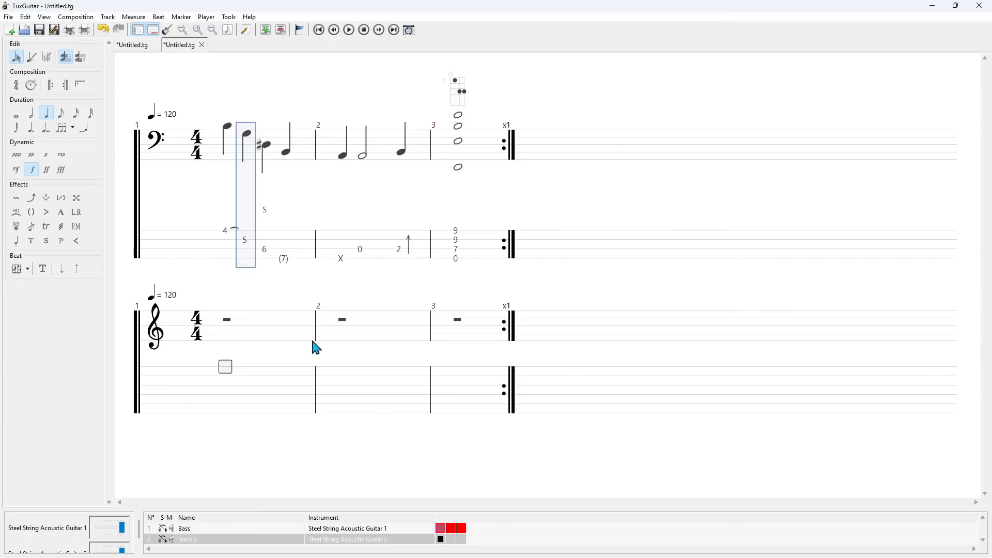
Return to the fret 4 note in measure 1 of the bass track and show the fretboard.
left_click(172, 161)
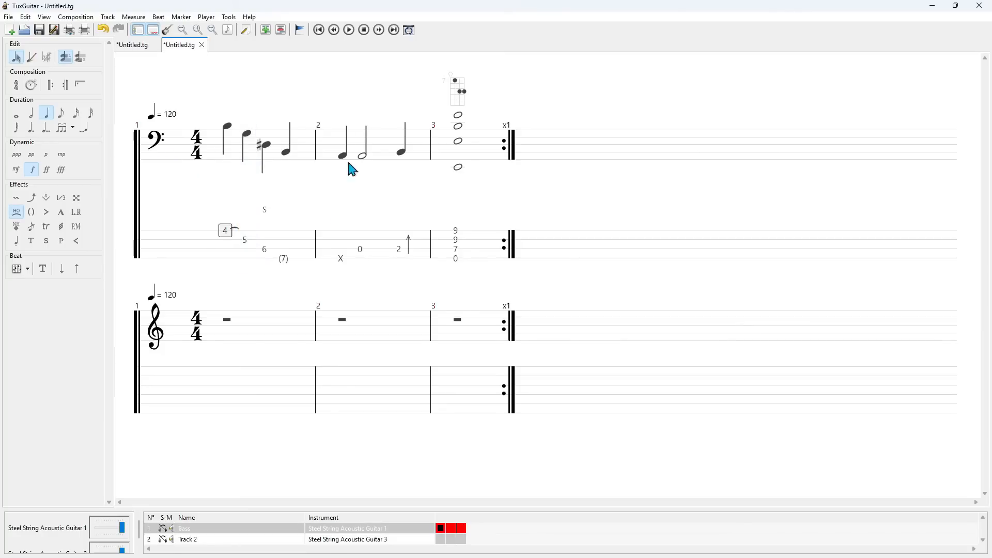
left_click(45, 18)
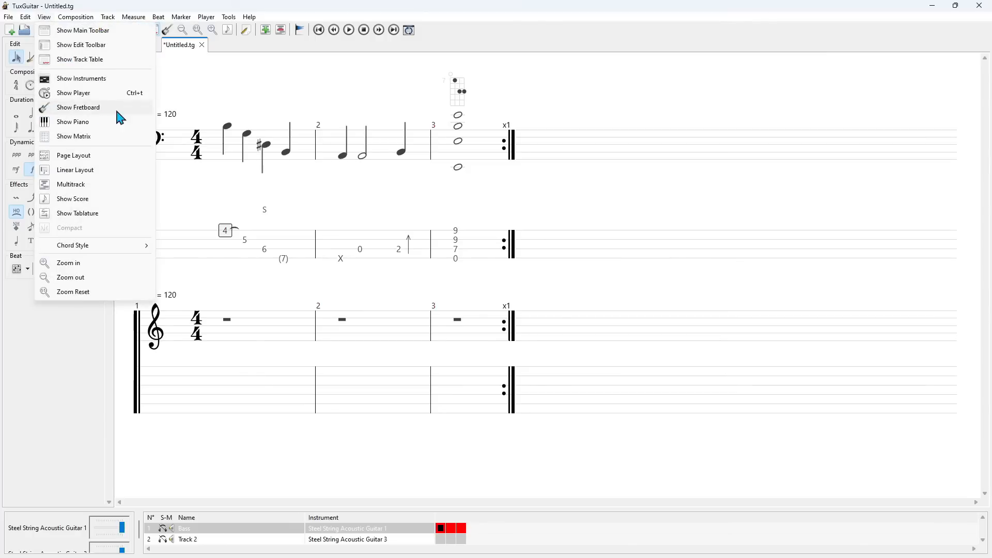
left_click(78, 108)
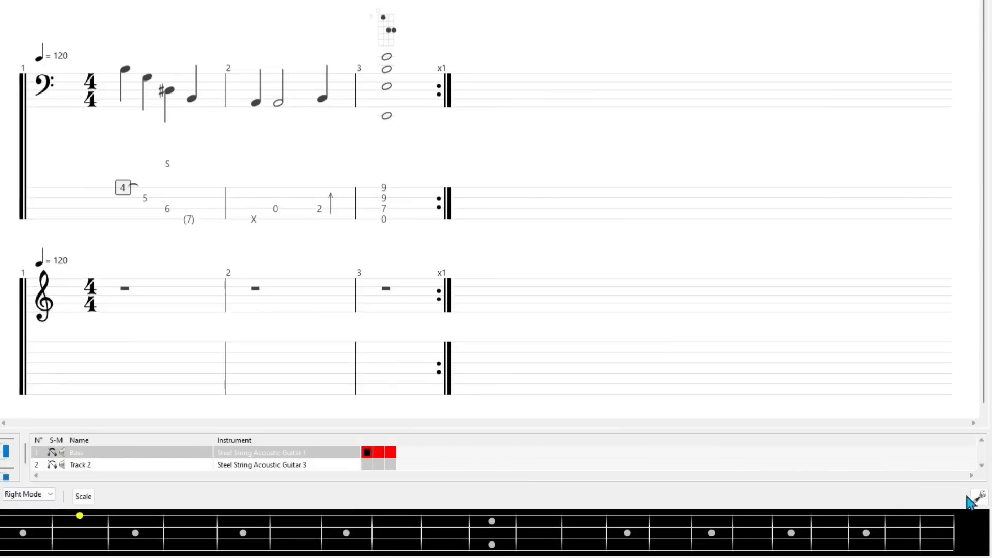
left_click(979, 503)
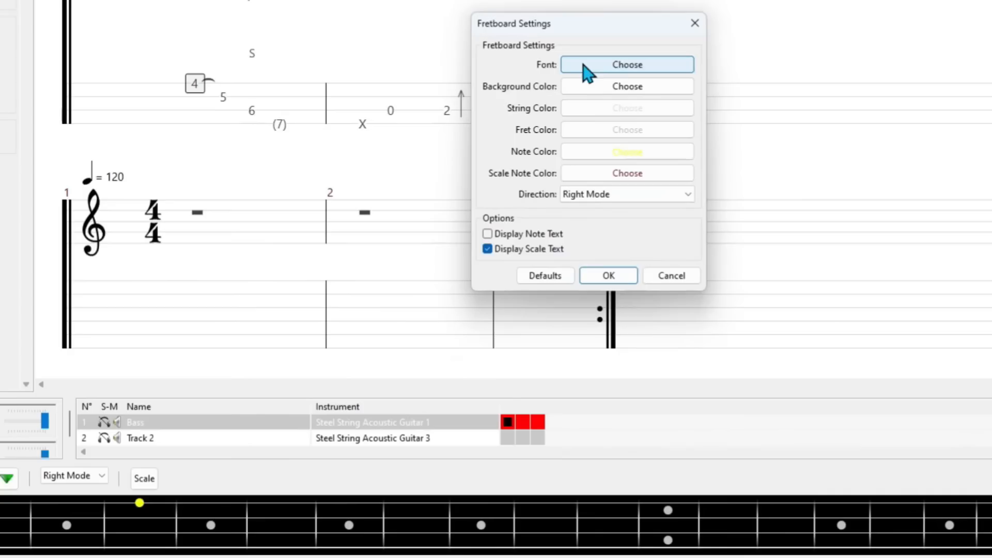
left_click(450, 171)
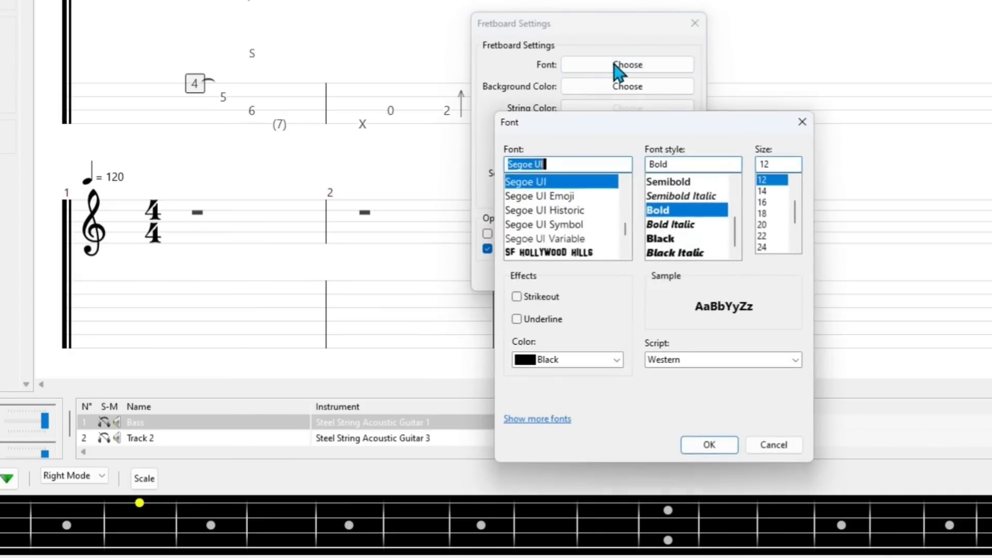
left_click(768, 205)
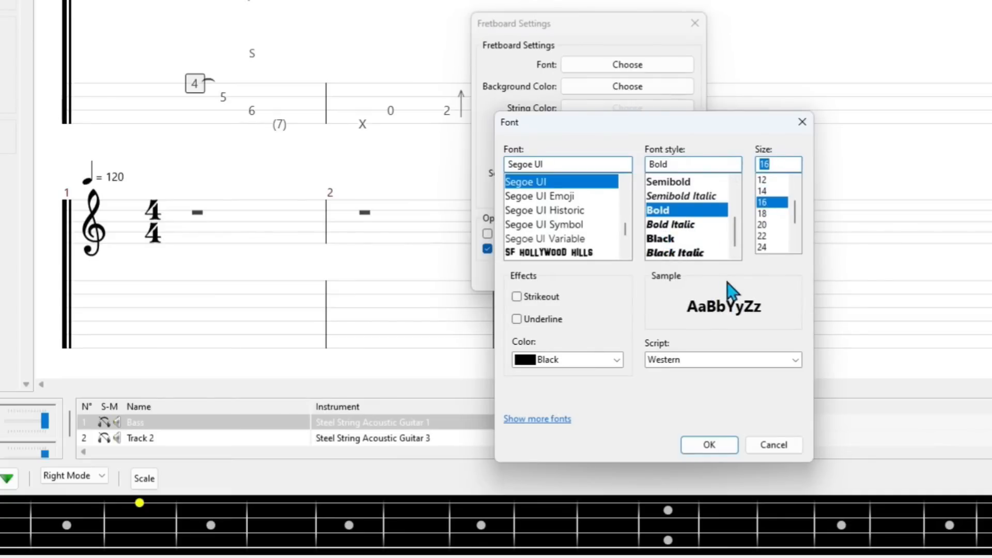
left_click(718, 447)
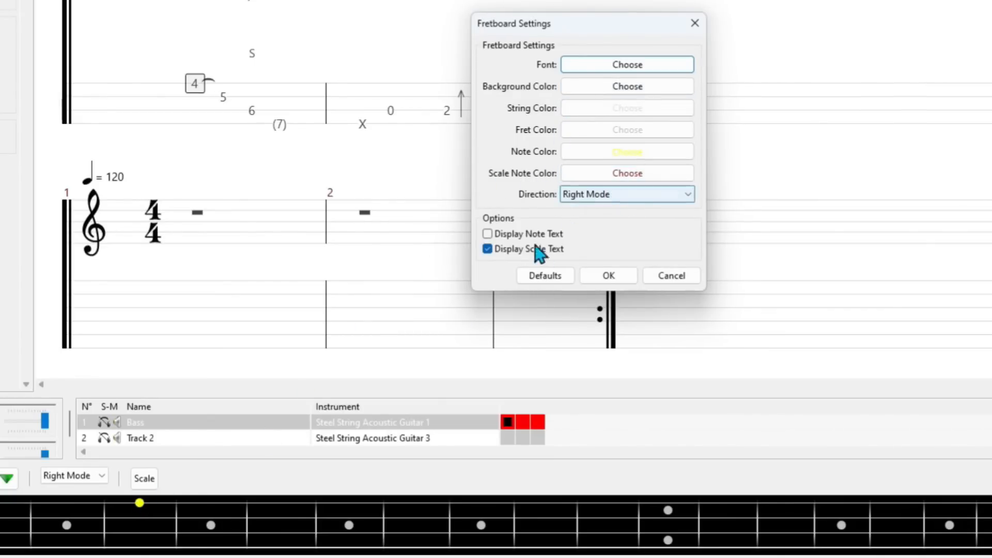
left_click(671, 277)
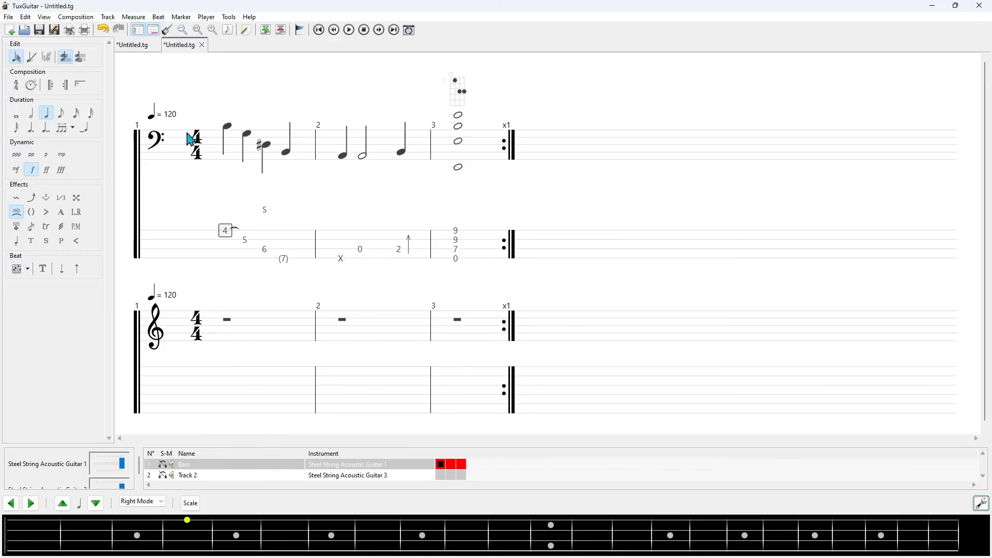
Examine the instruments and their channel settings in the Instruments window, then close it.
left_click(169, 31)
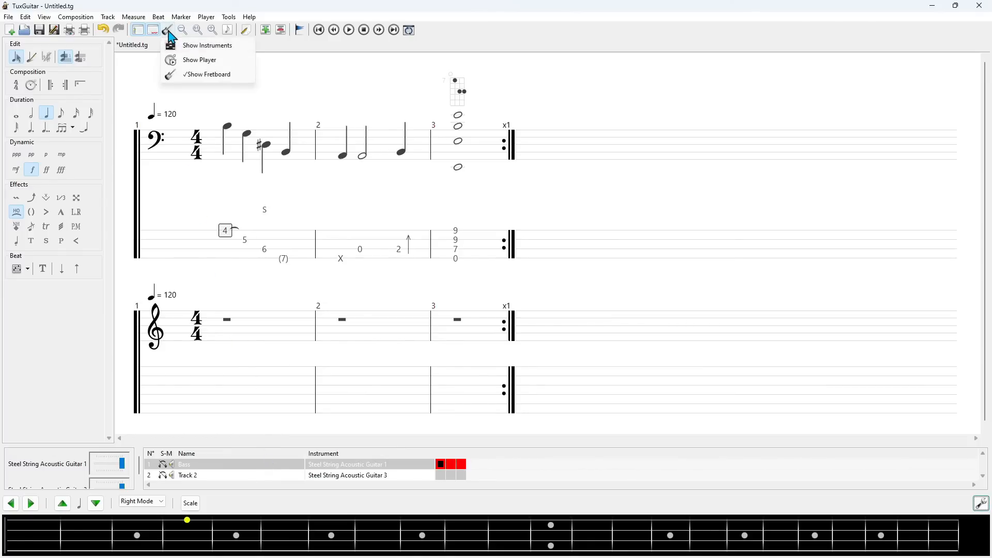
left_click(196, 47)
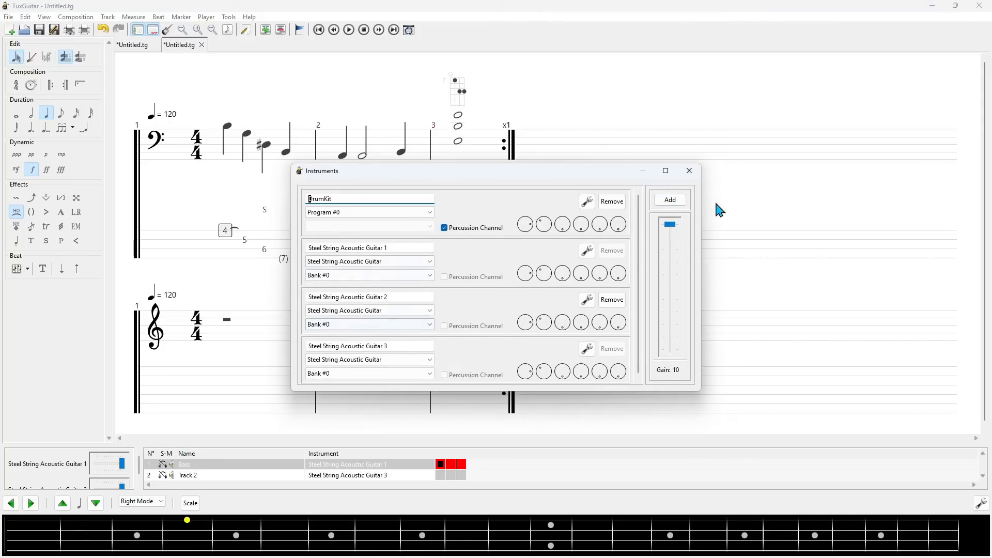
left_click(689, 171)
Display the Player window to look over its playback controls, and close it.
left_click(169, 31)
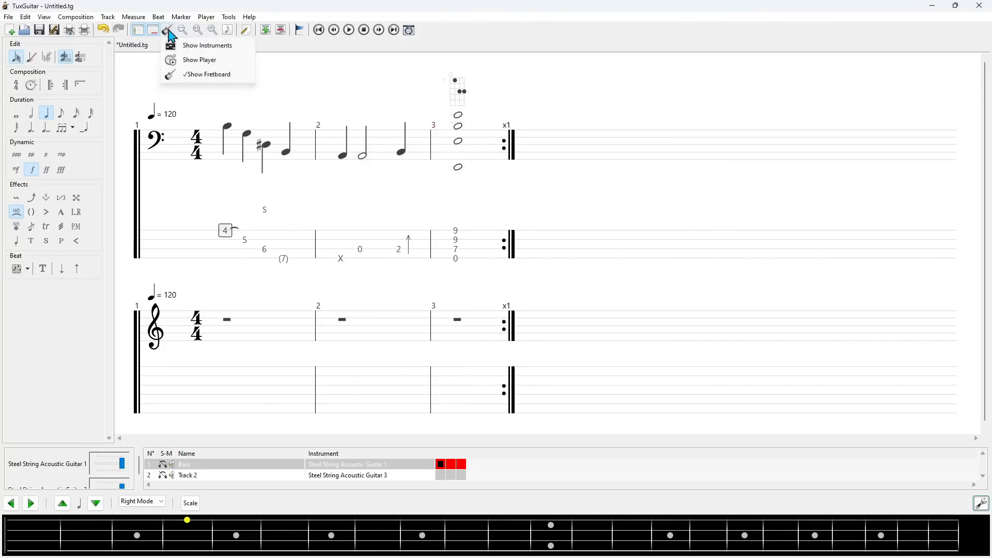
left_click(199, 60)
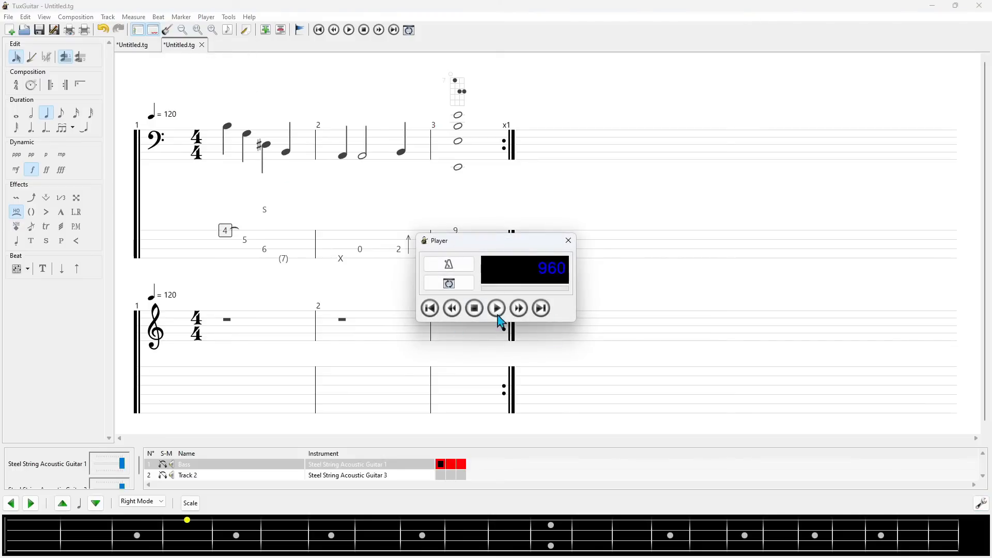
left_click(569, 240)
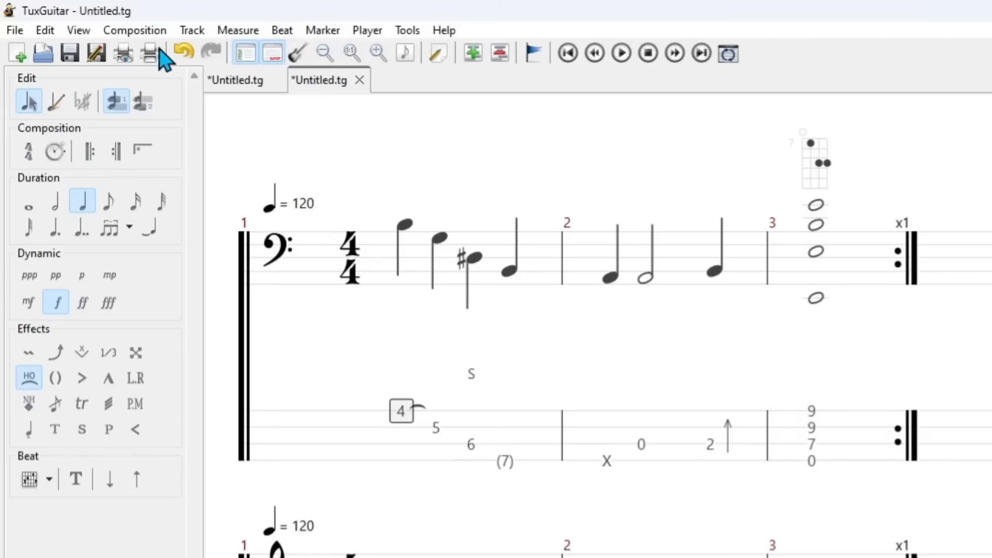
Add notes to the first beat of the bass track's measure 1 with the Piano Editor, and close the editor.
left_click(82, 32)
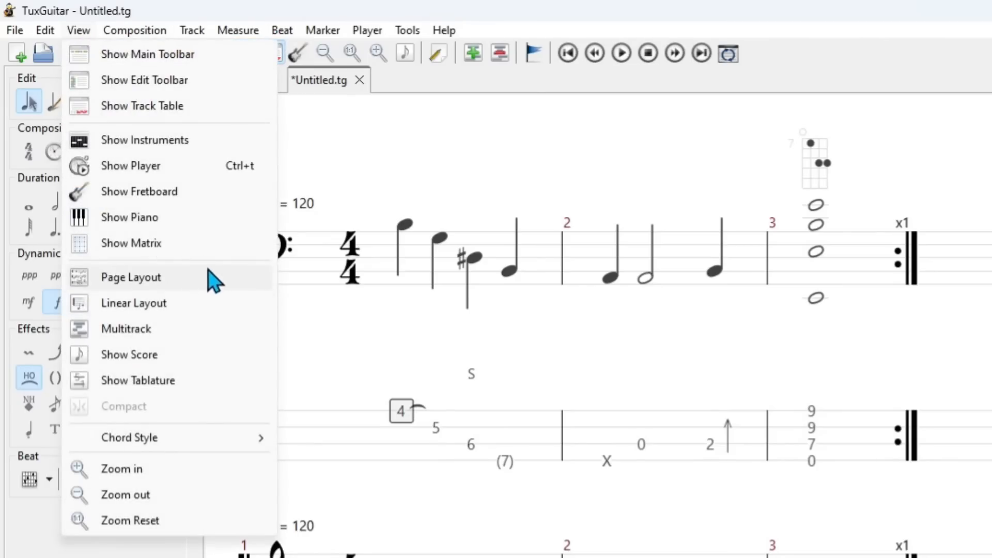
left_click(204, 221)
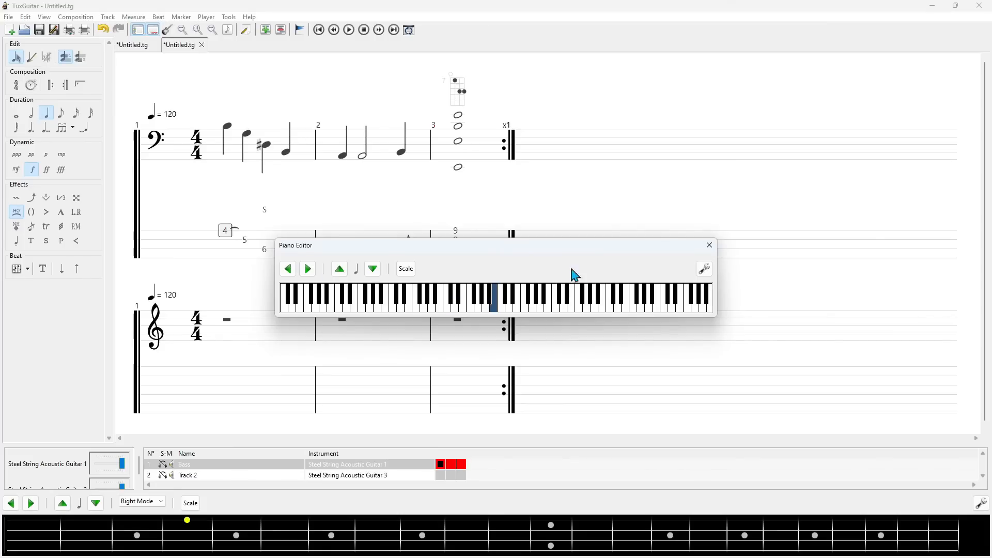
left_click(440, 309)
left_click(484, 309)
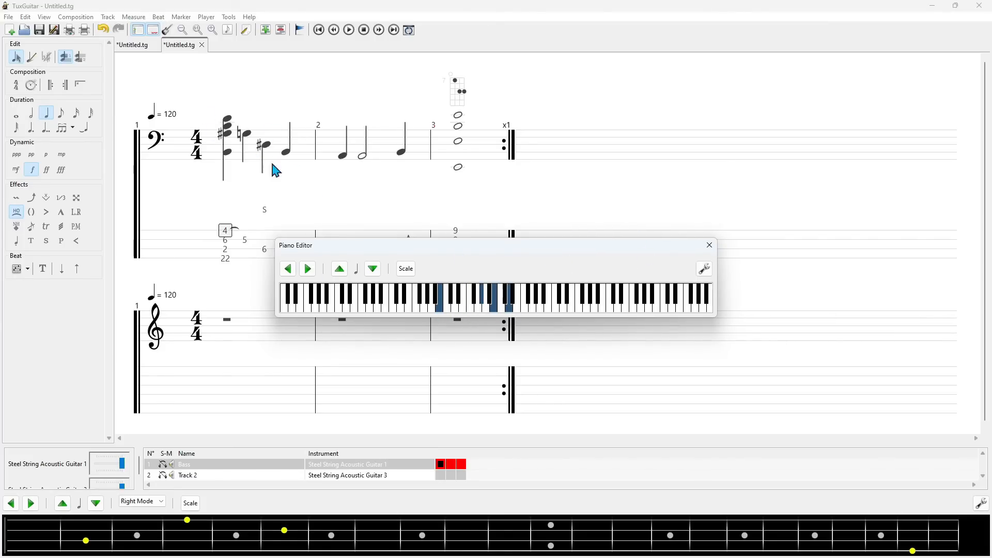
left_click(710, 246)
Add a third track to the composition, and switch to Track 2 and back to Track 3.
left_click(269, 30)
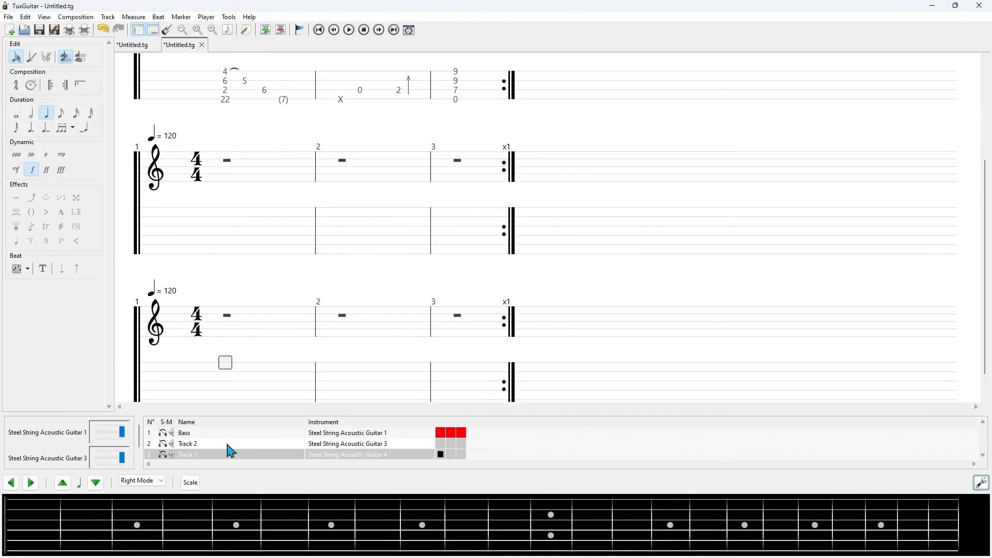
left_click(226, 445)
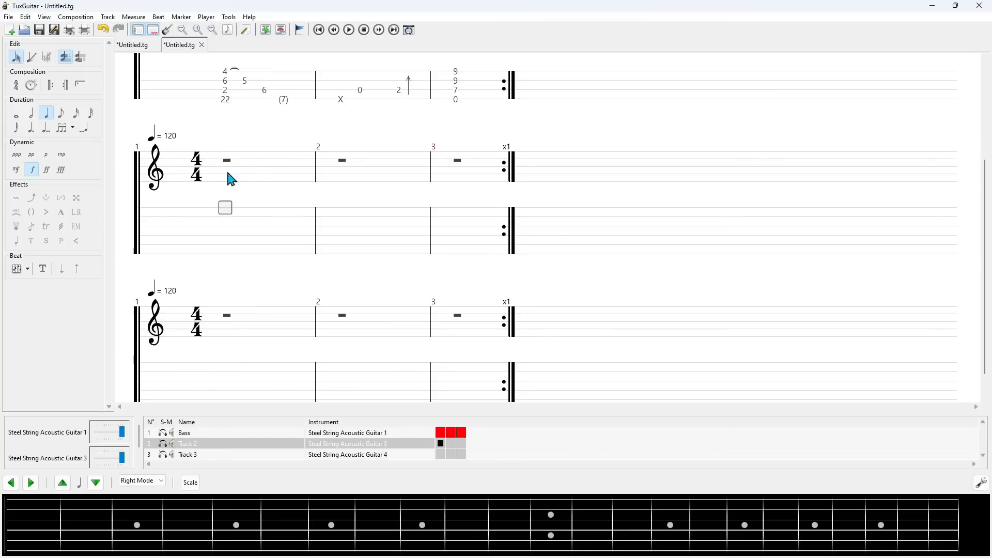
left_click(219, 361)
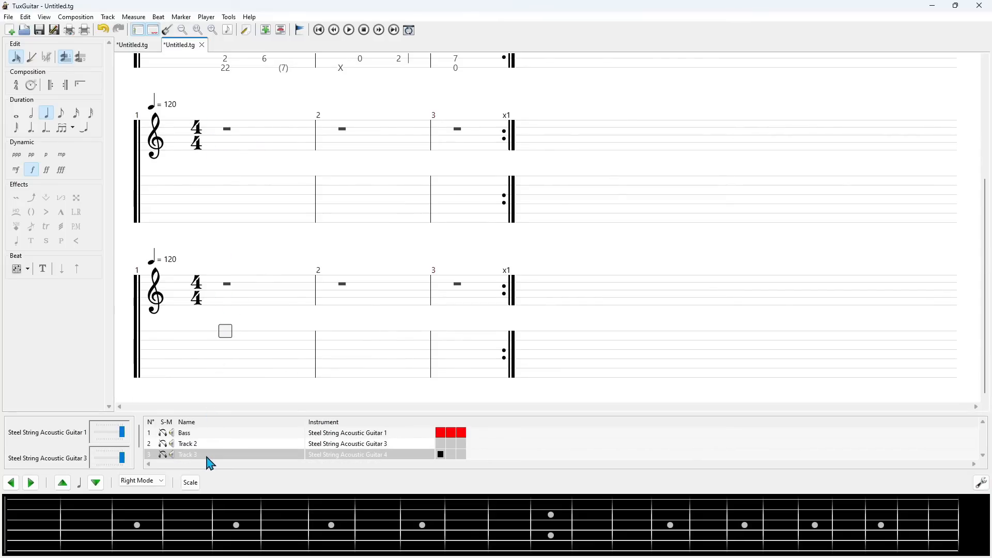
Look through the Scale List from the Piano Editor without choosing a scale, and close the editor.
left_click(44, 17)
left_click(93, 123)
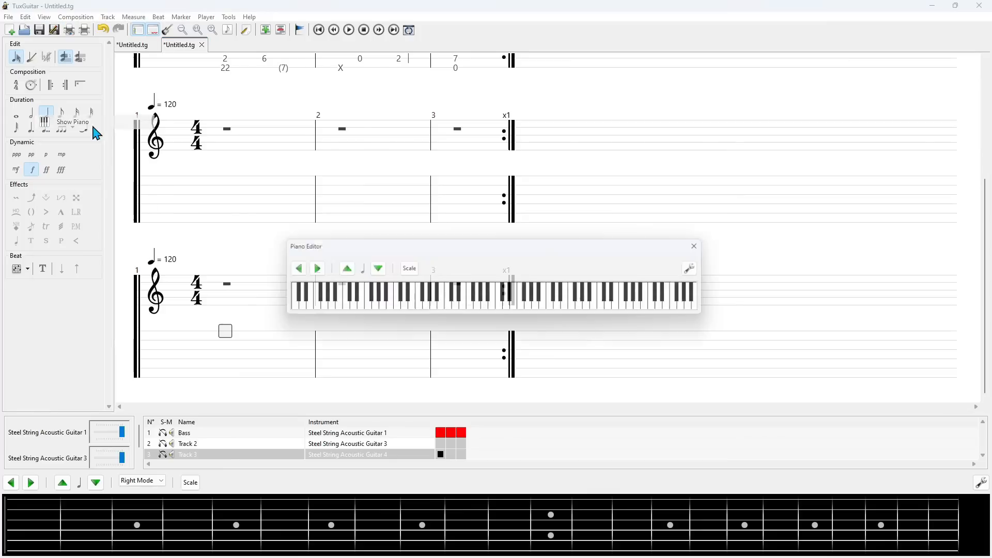
left_click(406, 269)
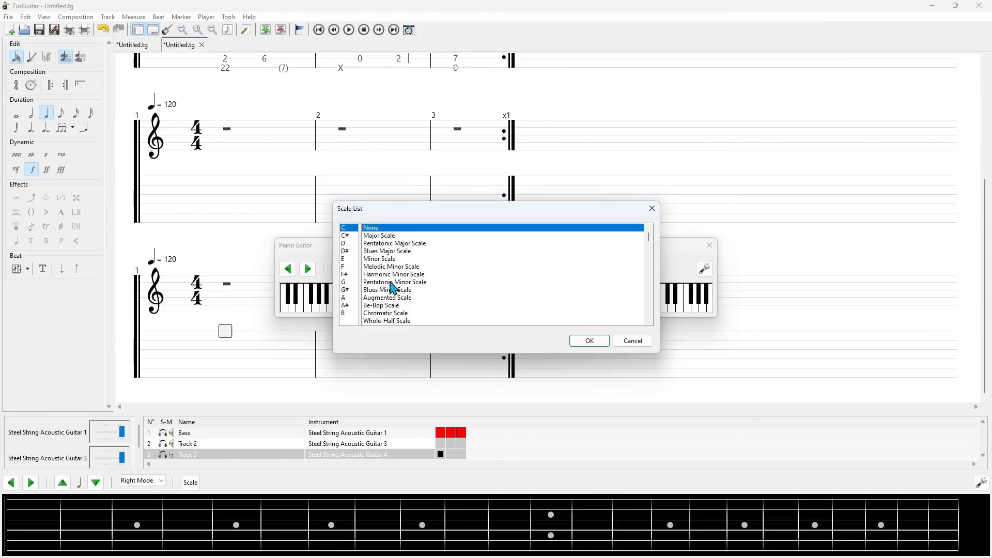
left_click(630, 342)
left_click(705, 269)
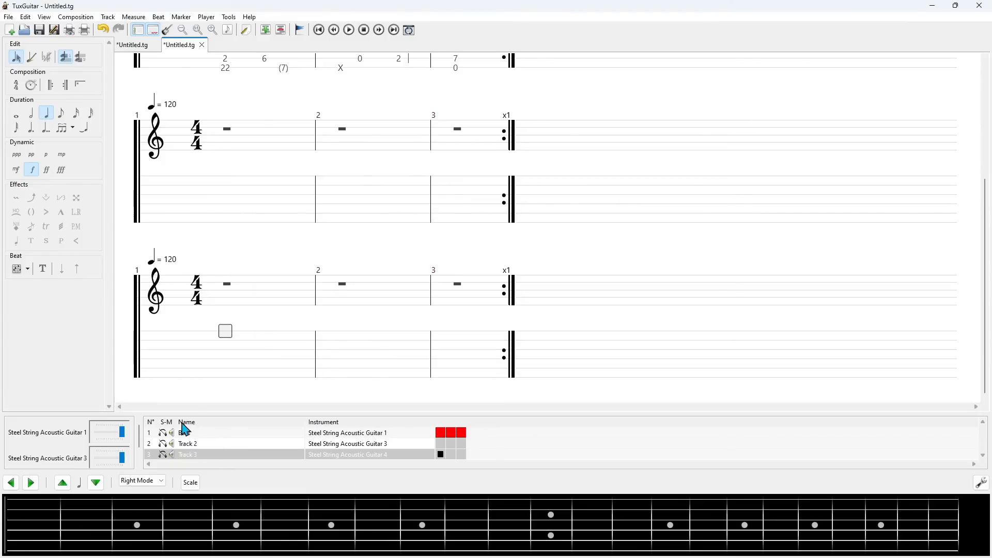
Compare the fretboards of the Bass track and Track 2, ending on the Bass track.
left_click(202, 432)
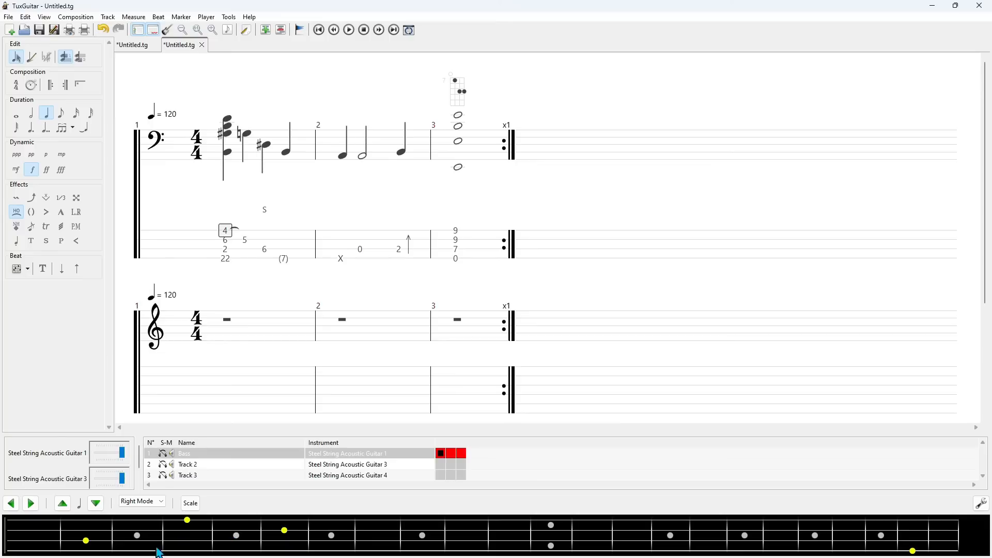
left_click(183, 469)
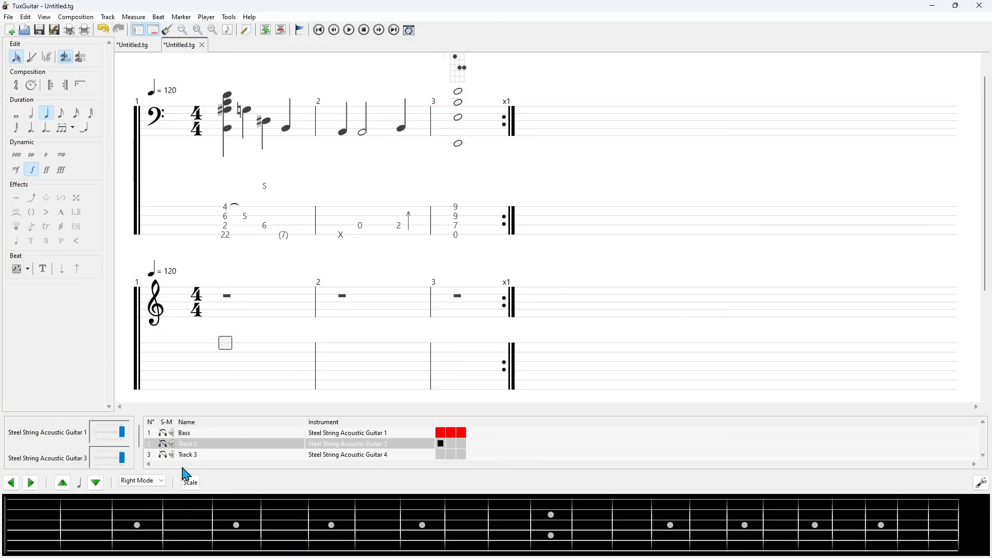
left_click(200, 433)
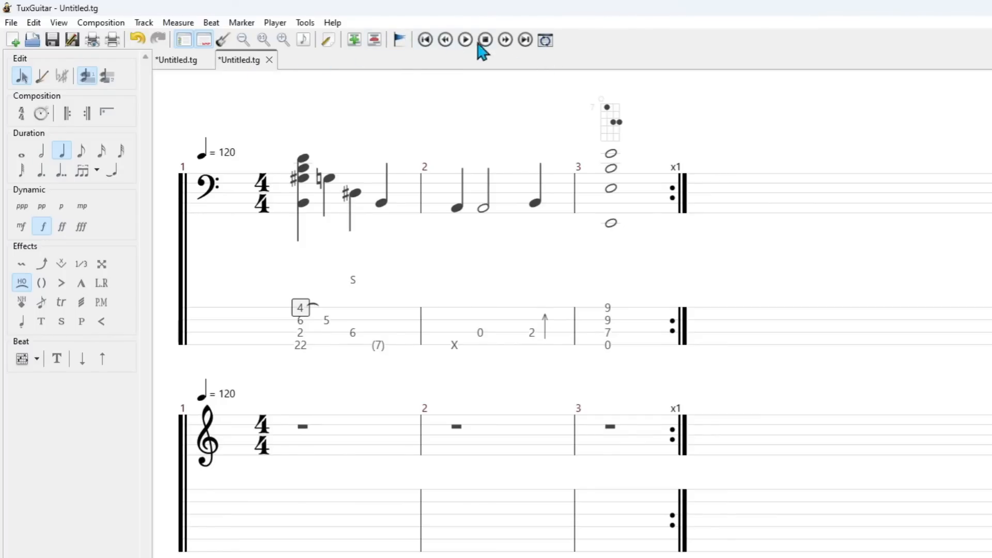
Review the Play Mode options and the song's Properties fields without changing any of them.
left_click(546, 41)
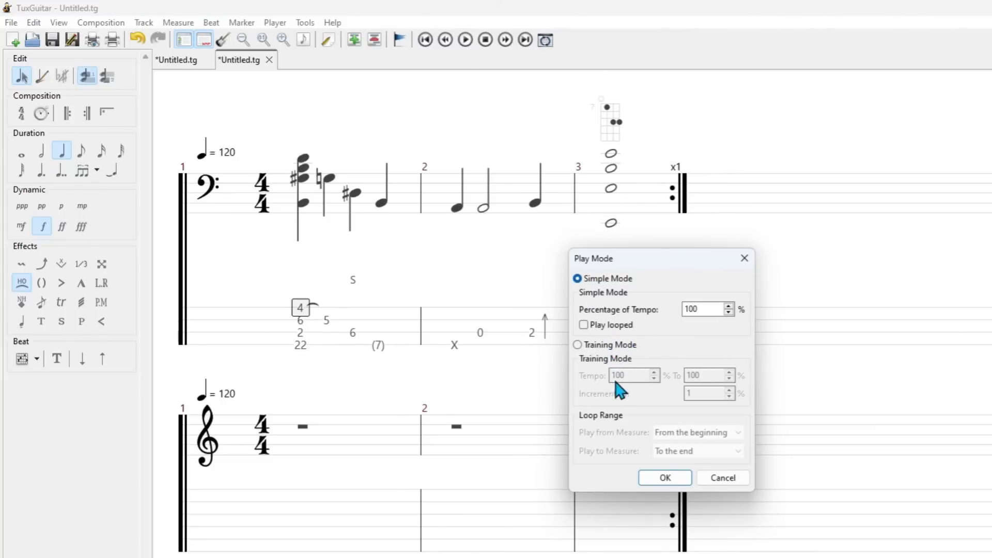
left_click(652, 477)
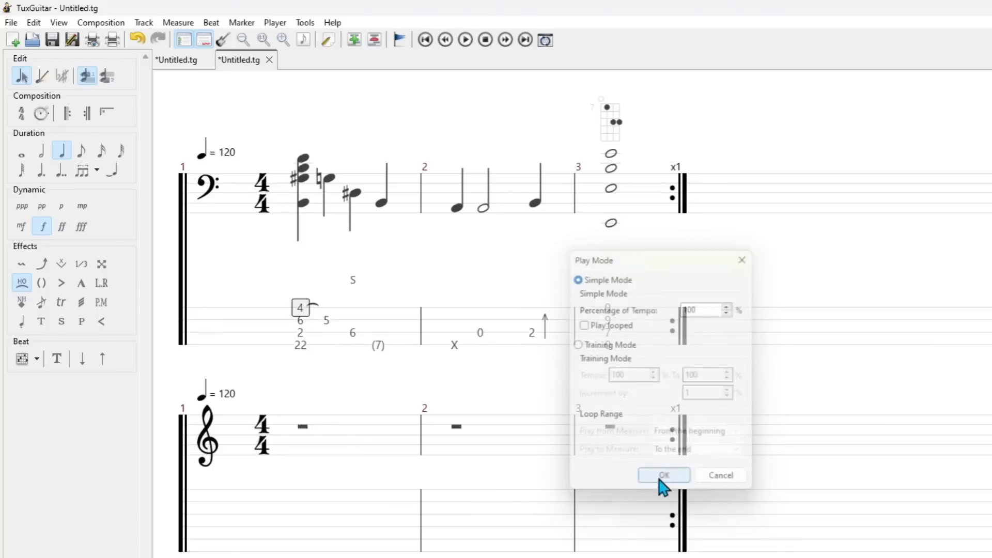
left_click(328, 41)
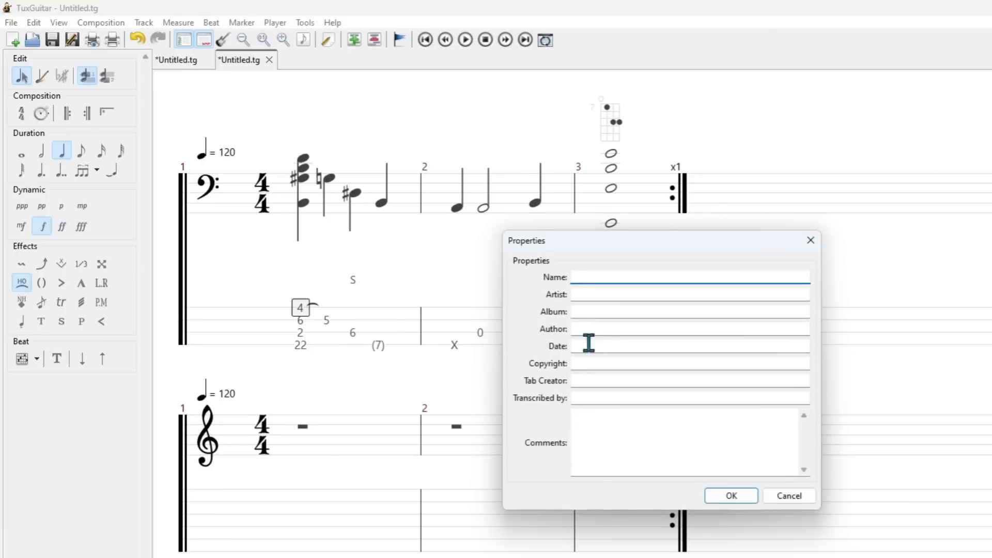
left_click(737, 498)
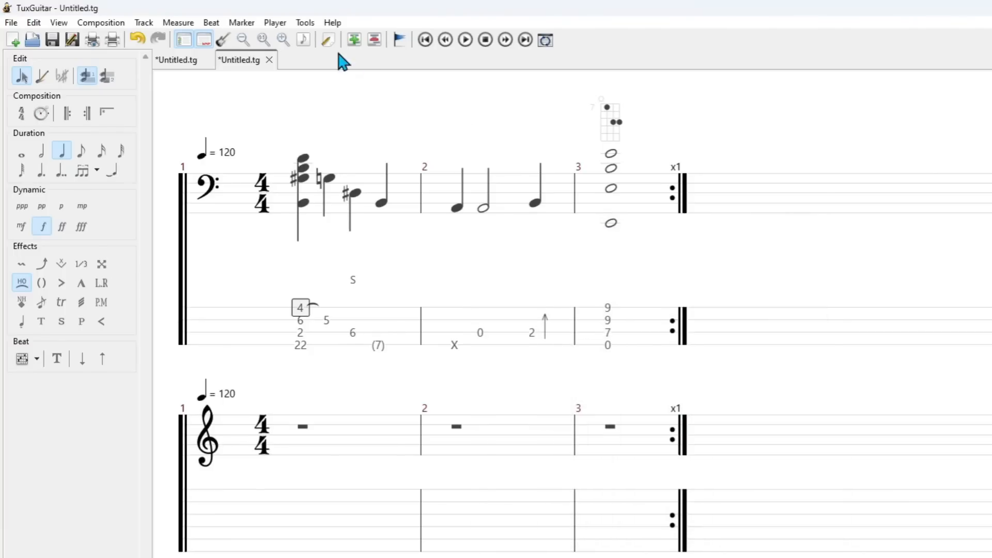
Check the score layout options, hide the track table, and toggle the edit toolbar off and back on.
left_click(304, 41)
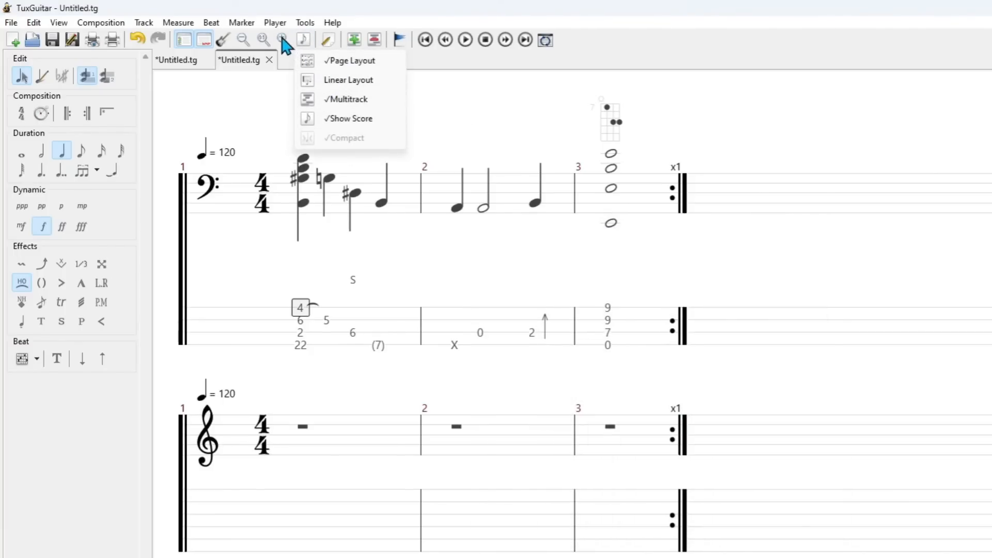
left_click(204, 40)
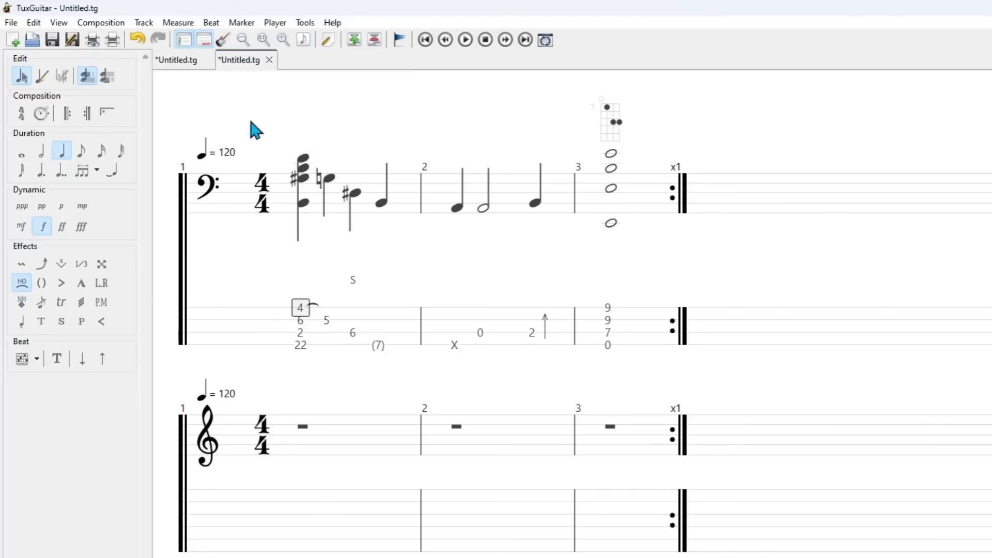
left_click(180, 40)
left_click(180, 40)
Look over the General settings of the program, including the window title variables, and close the settings.
left_click(332, 23)
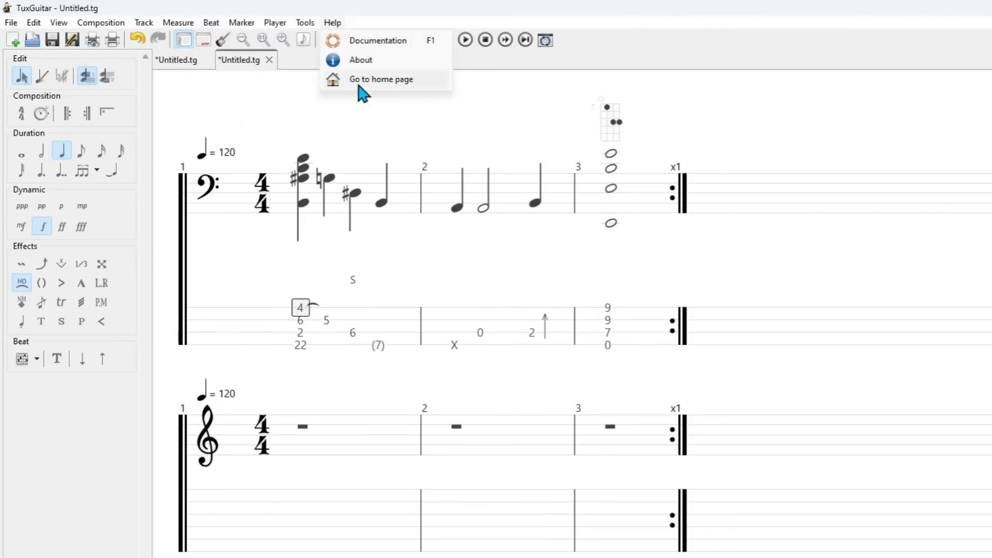
left_click(304, 25)
left_click(305, 25)
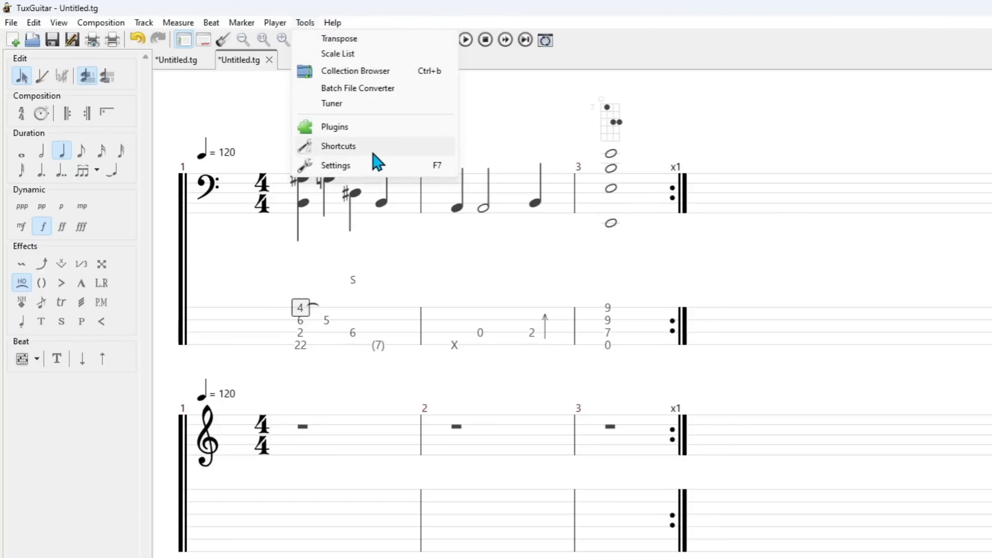
left_click(373, 167)
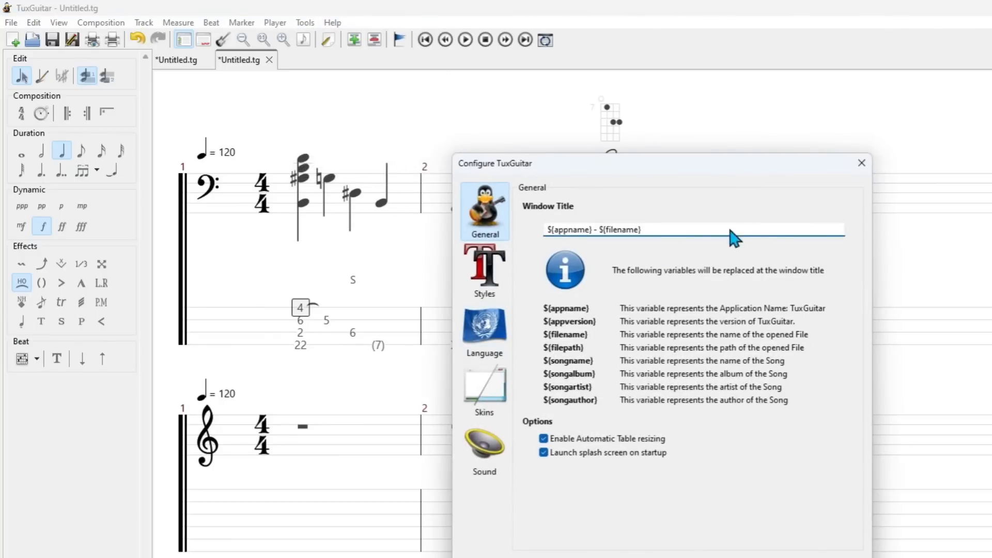
left_click(861, 163)
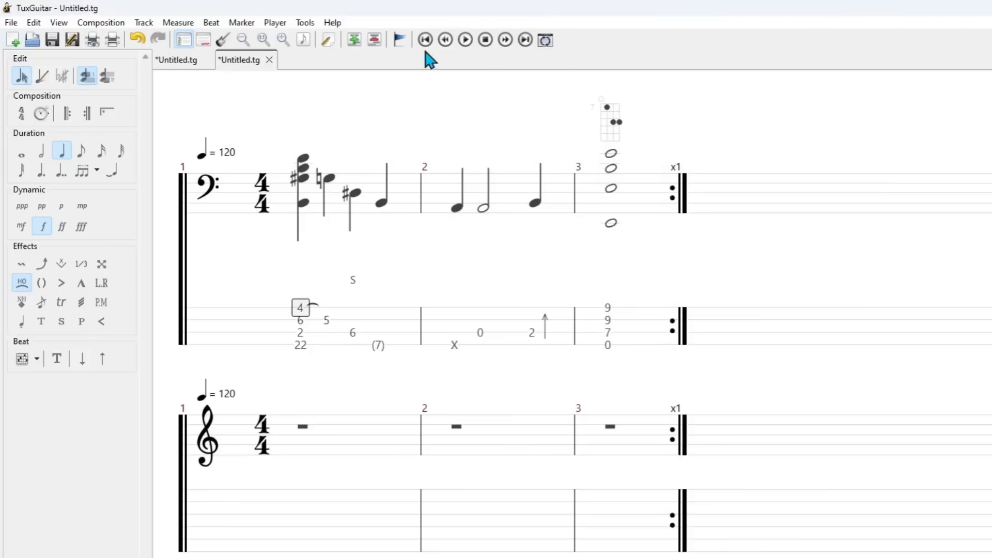
Display the Tuner and close it.
left_click(306, 22)
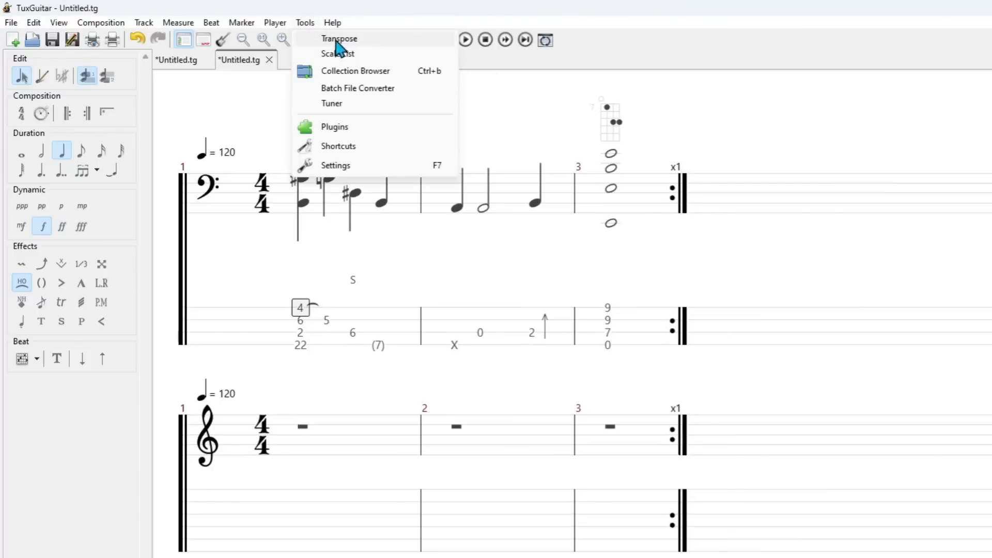
left_click(360, 109)
left_click(873, 251)
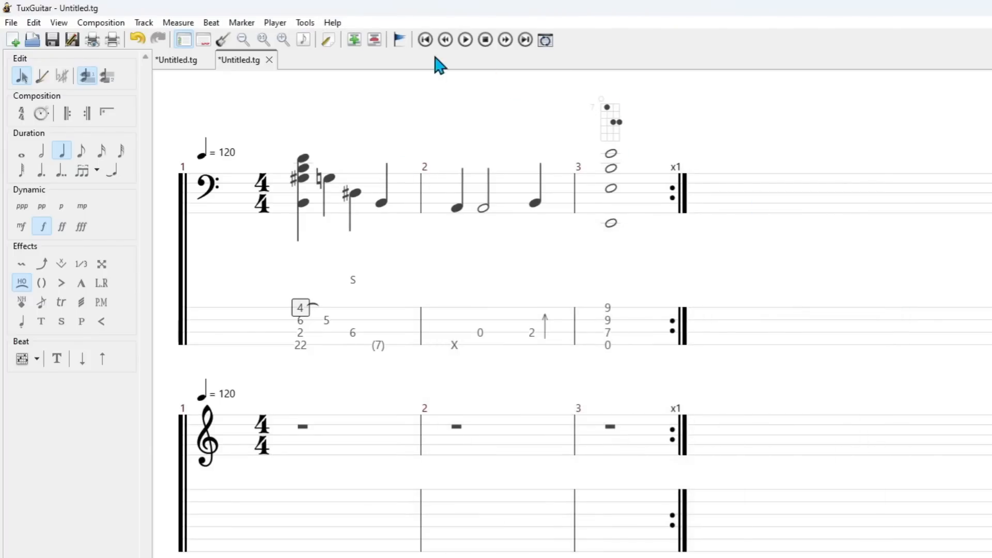
Toggle the metronome for playback.
left_click(300, 24)
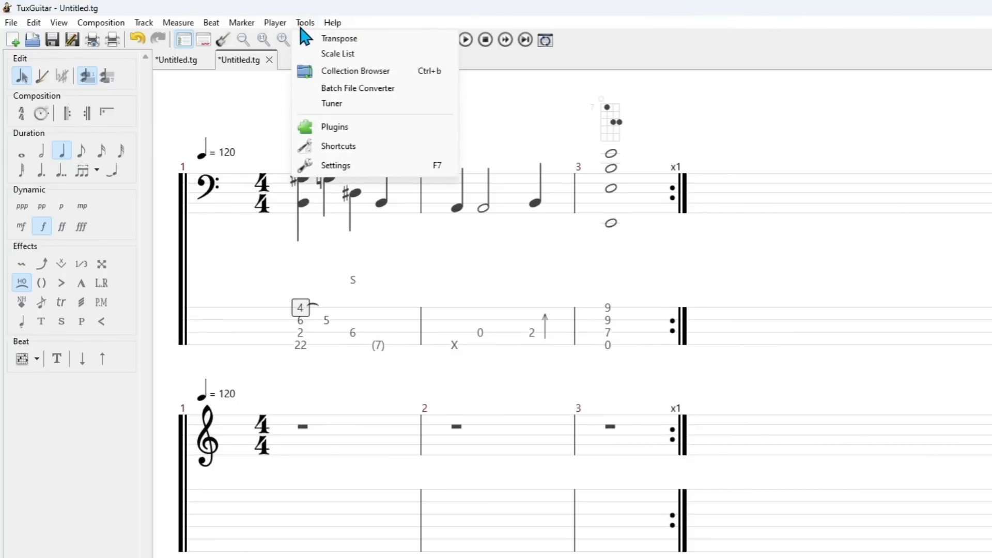
mouse_move(286, 24)
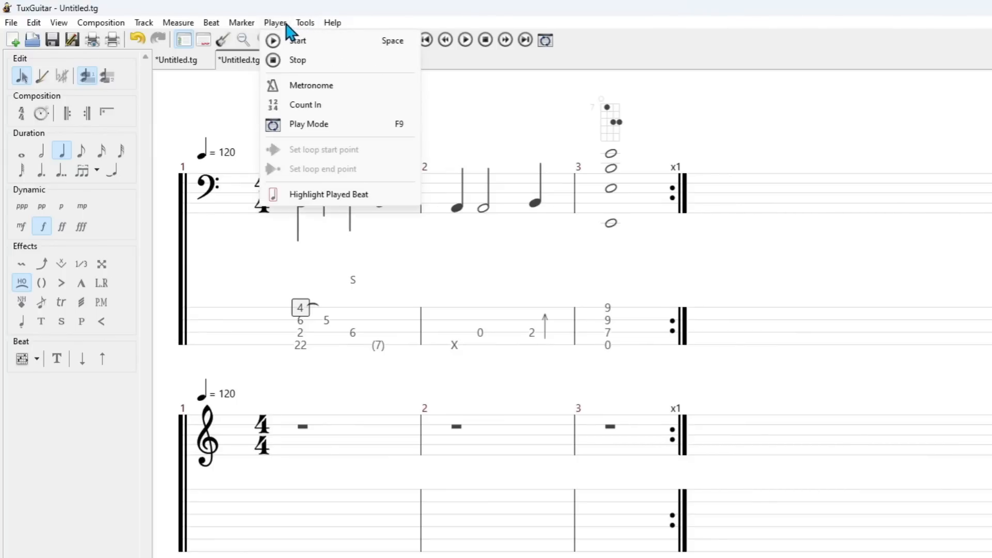
left_click(313, 92)
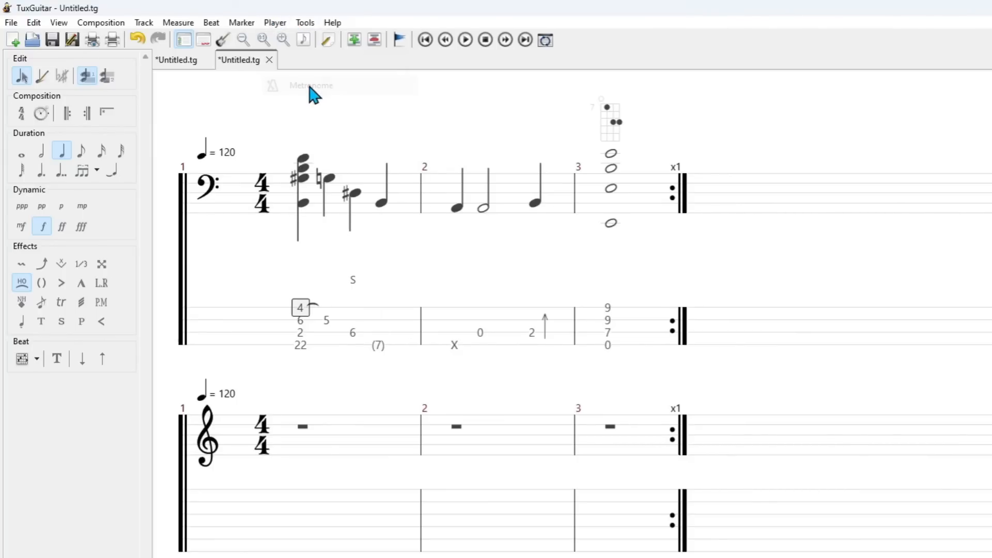
Examine the available commands for playback, beats, measures, tracks and the composition without applying any.
left_click(278, 24)
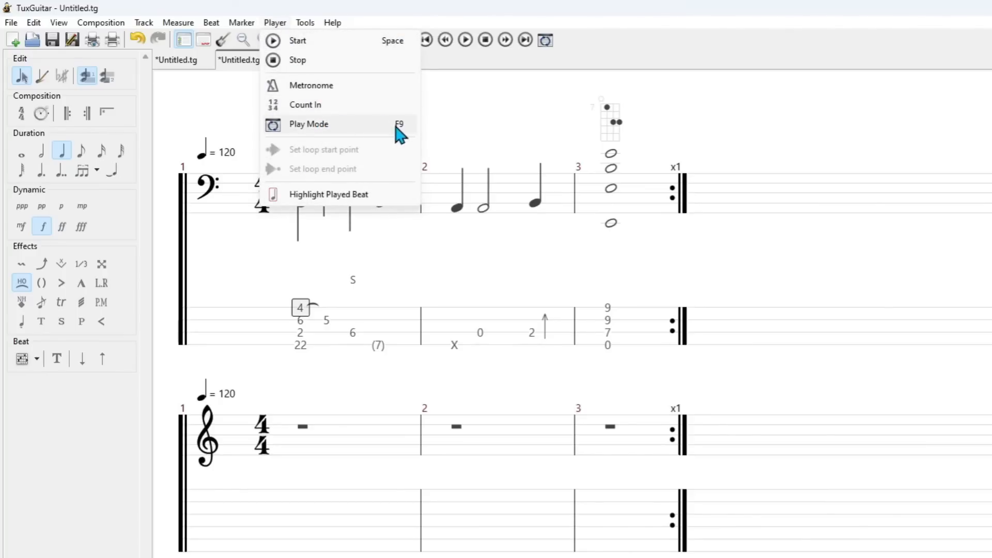
mouse_move(242, 25)
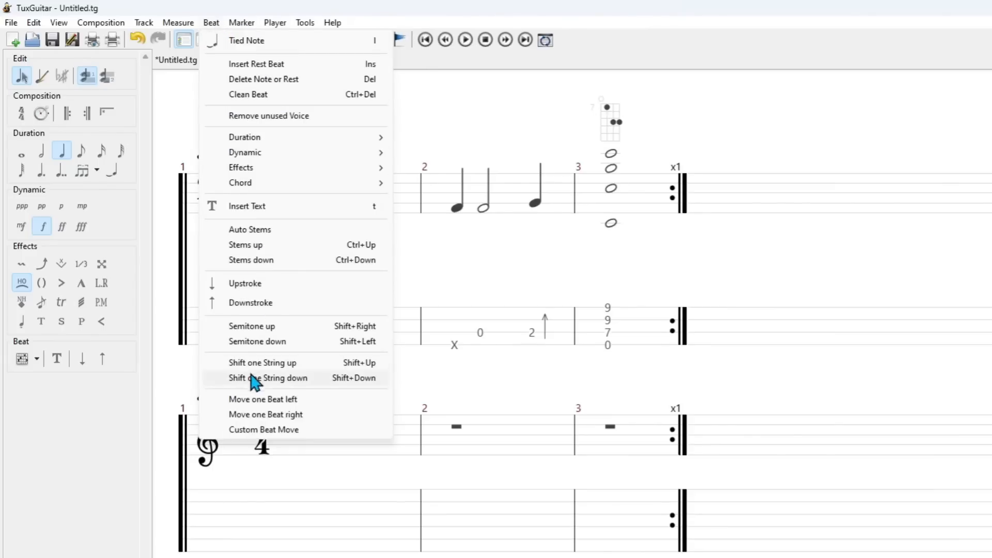
left_click(185, 25)
left_click(185, 24)
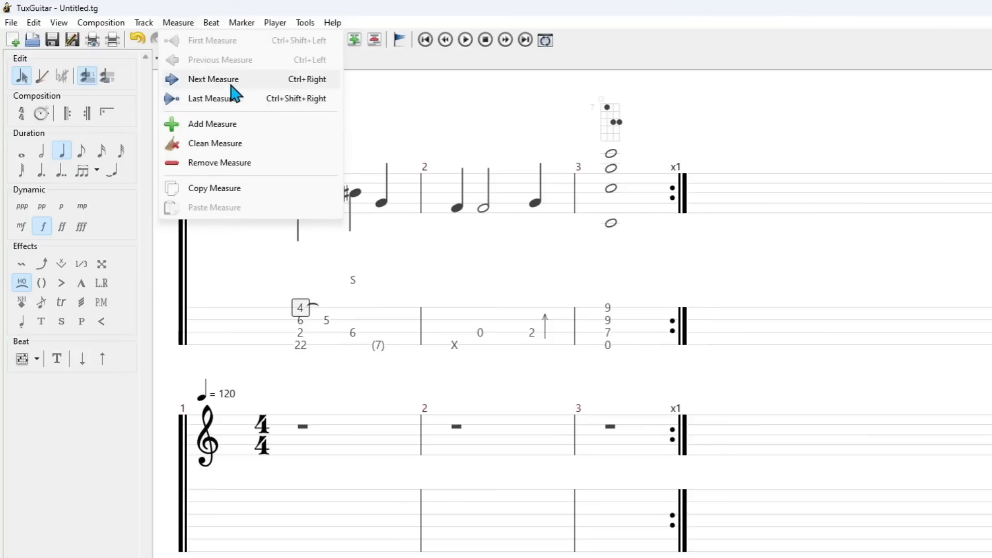
left_click(139, 23)
left_click(139, 24)
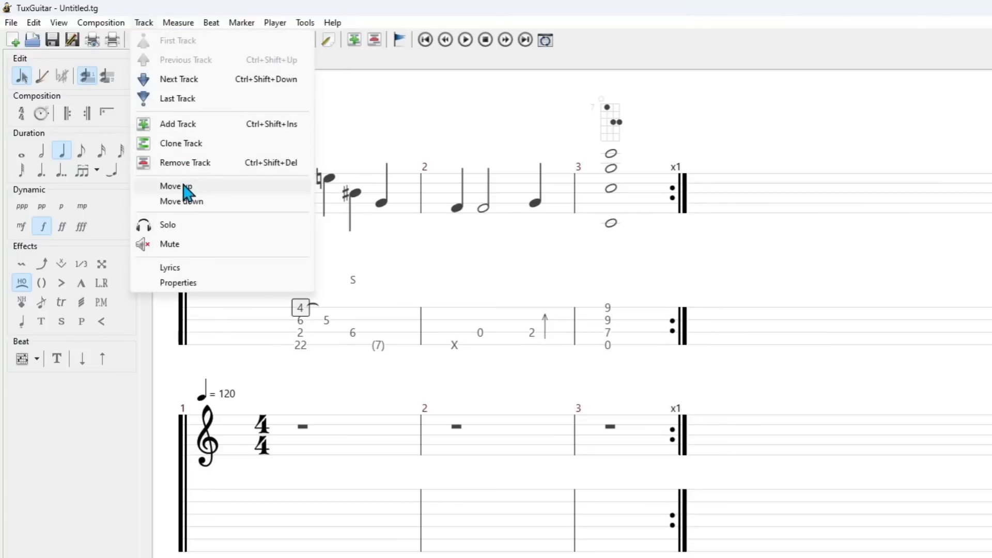
left_click(111, 27)
left_click(111, 26)
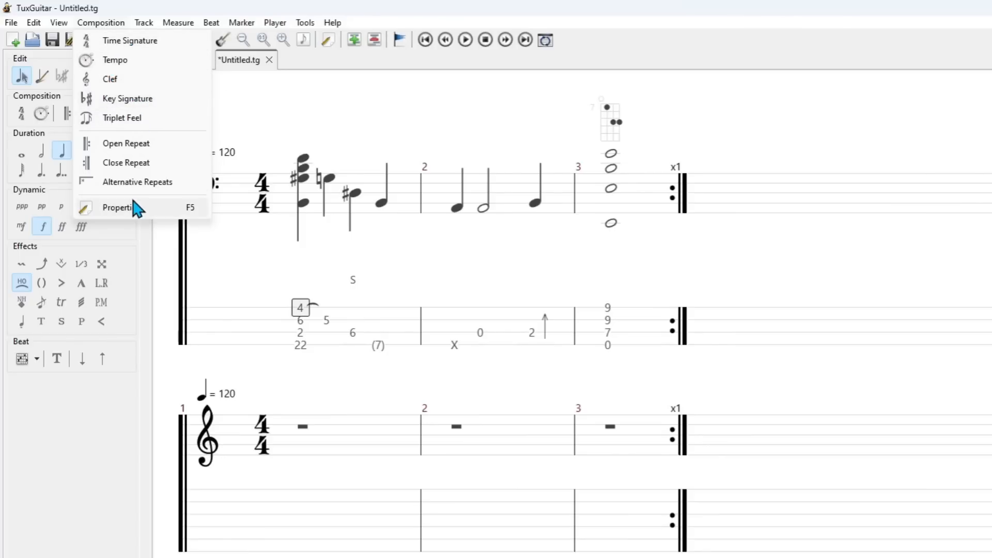
Look over the composition's properties and the instruments view, closing each without making changes.
left_click(130, 209)
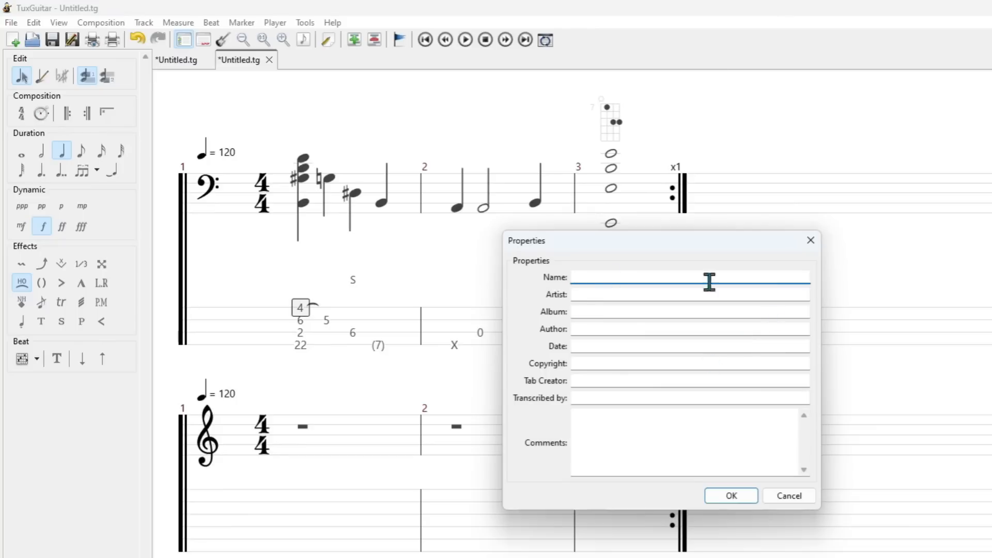
left_click(810, 242)
left_click(58, 24)
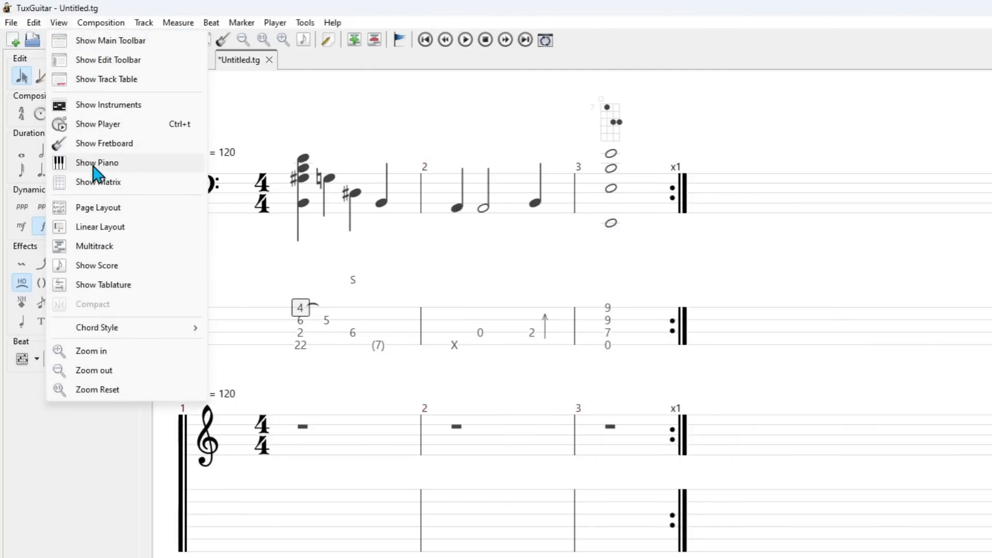
left_click(118, 106)
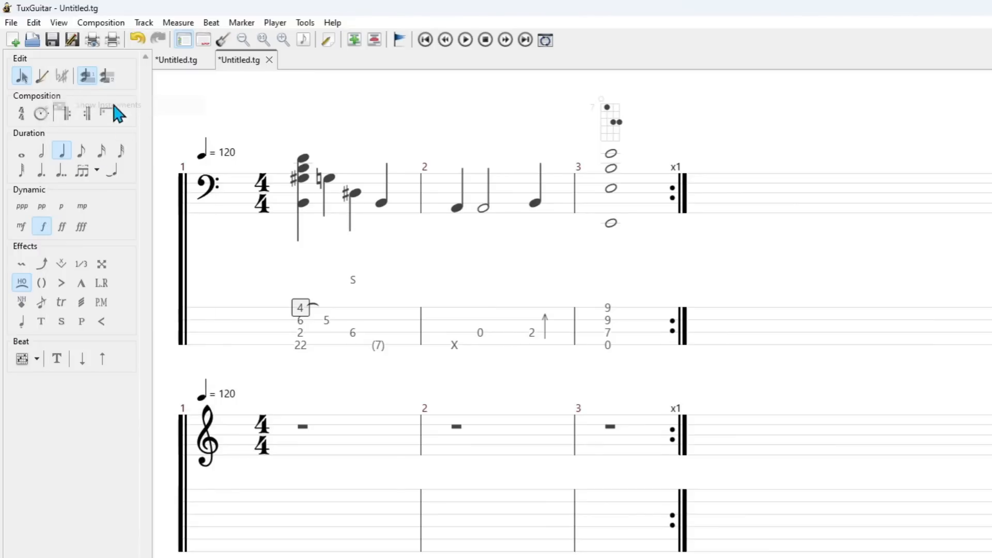
left_click(921, 228)
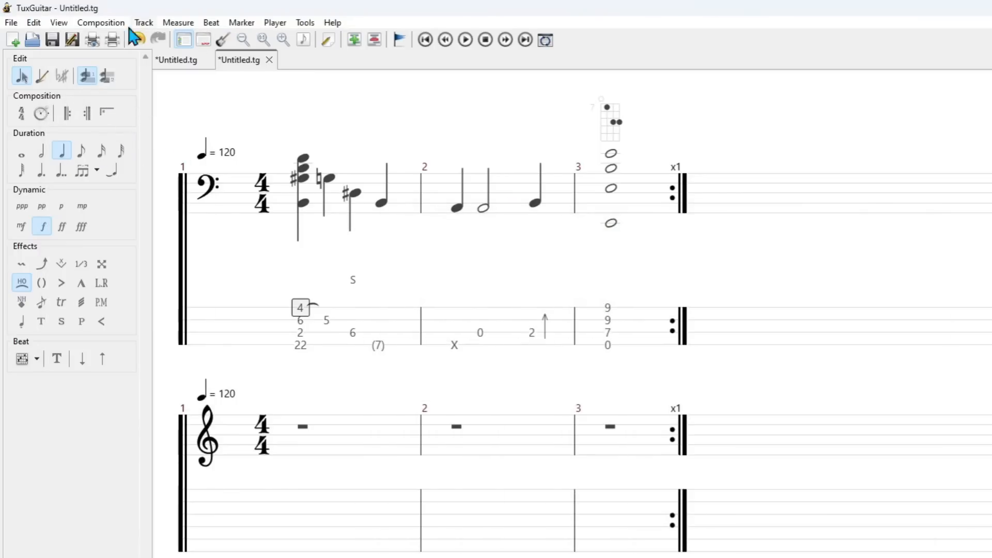
left_click(34, 23)
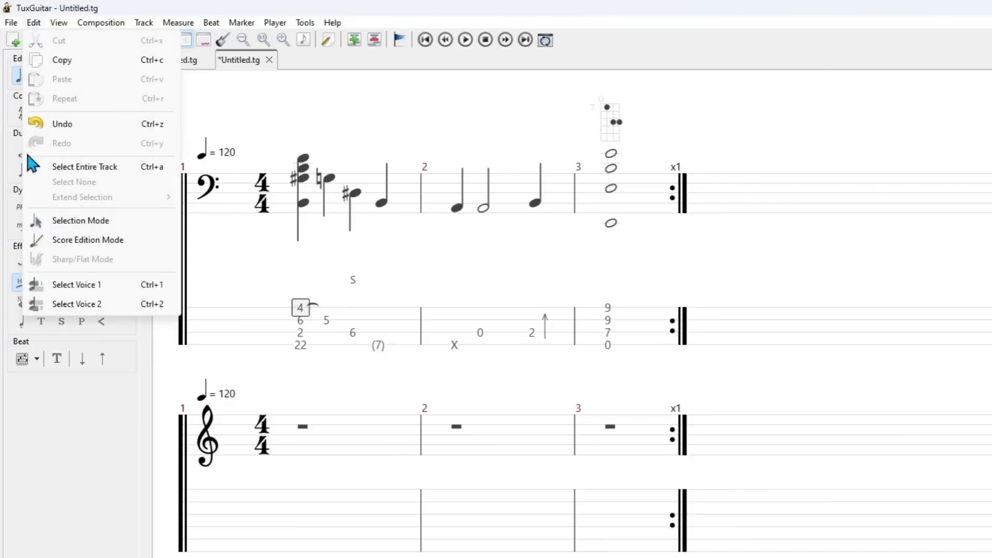
left_click(11, 39)
left_click(9, 25)
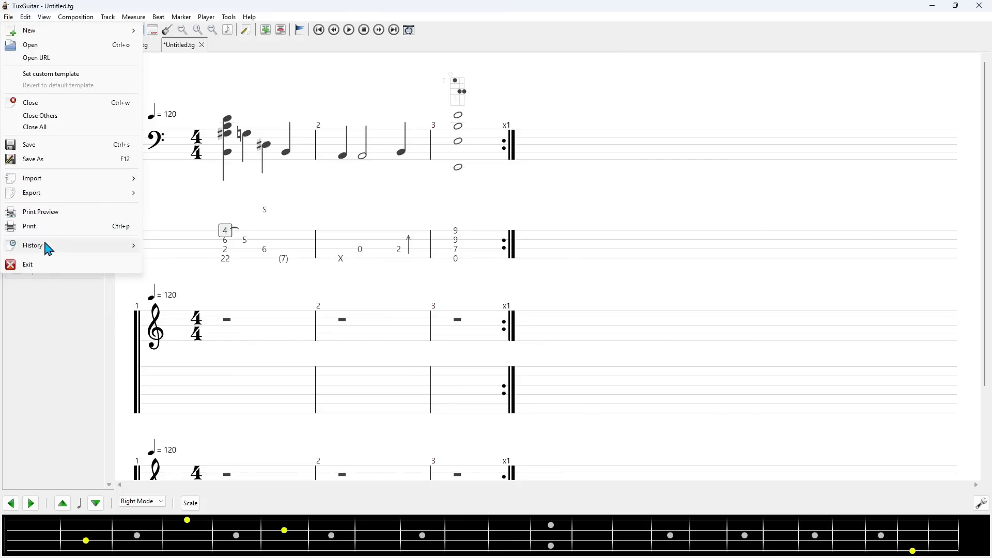
left_click(773, 246)
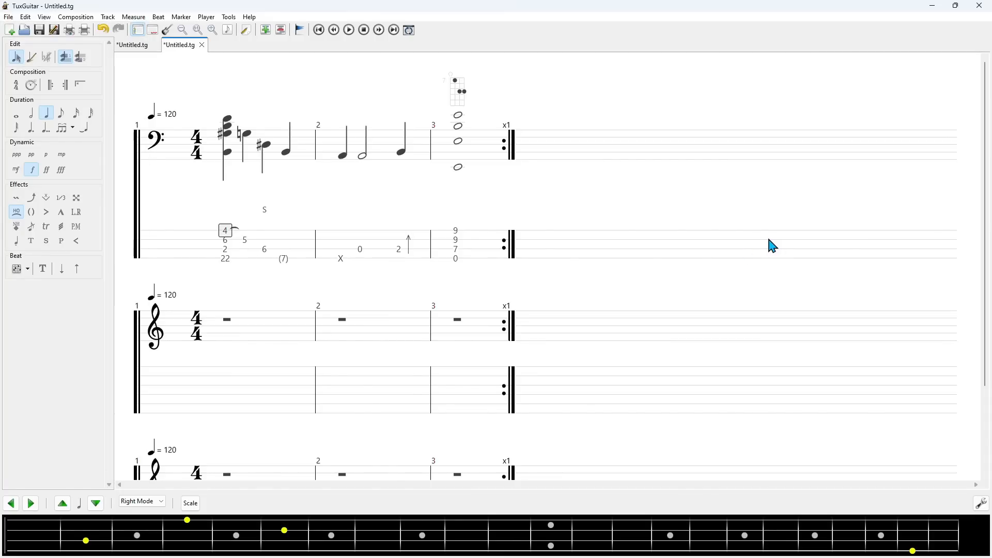
Add a whole note at fret 9 on the third string of the bass track in new measures 4 and 5.
left_click(382, 236)
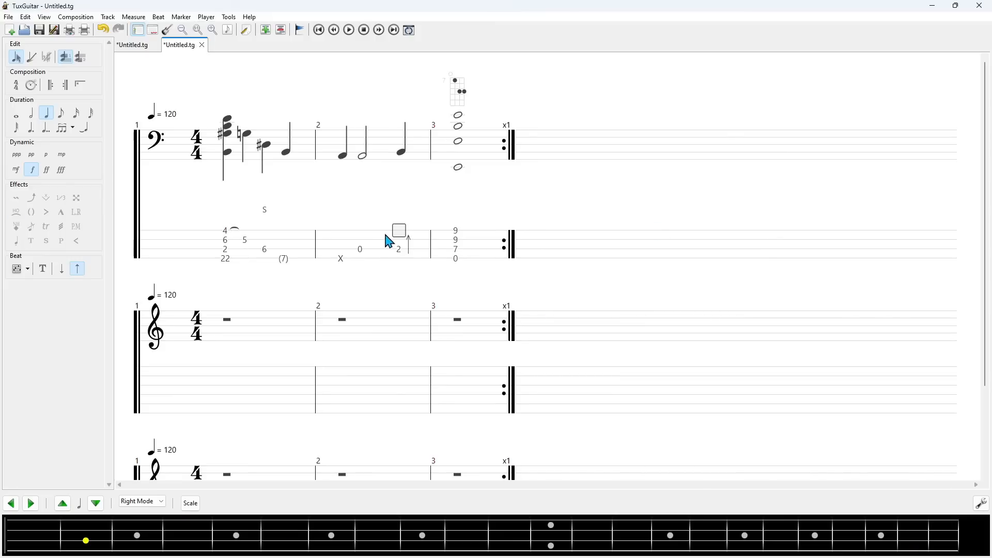
left_click(491, 257)
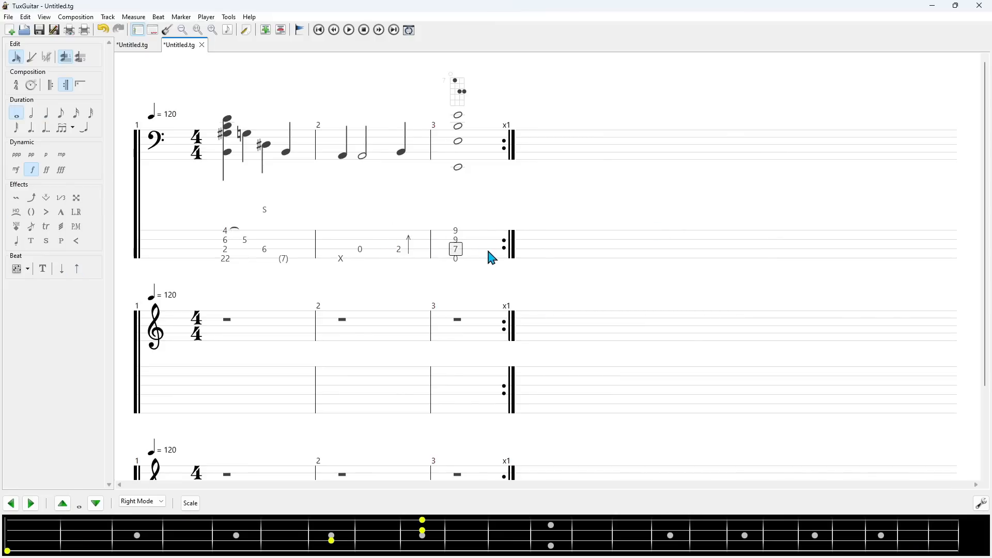
key("Right")
key("9")
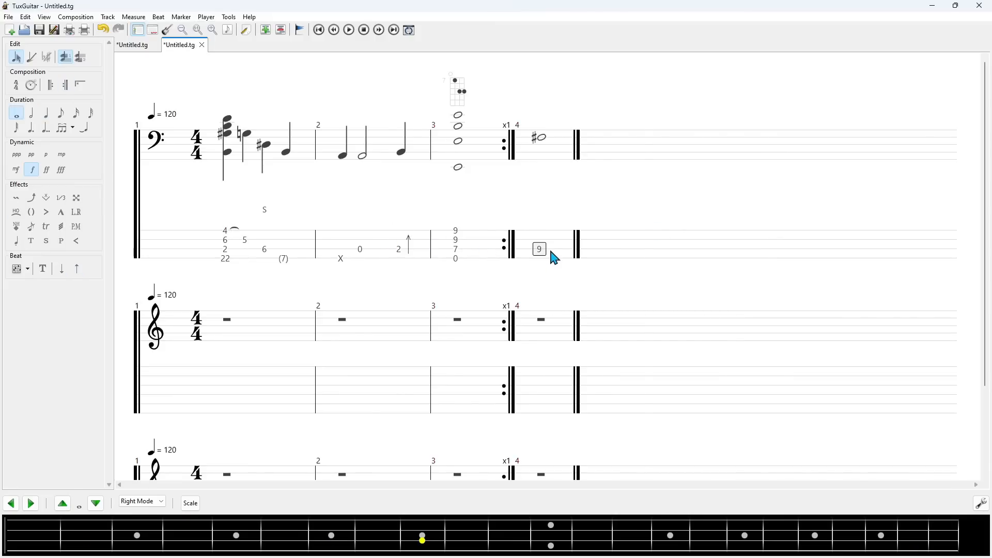
key("Right")
key("9")
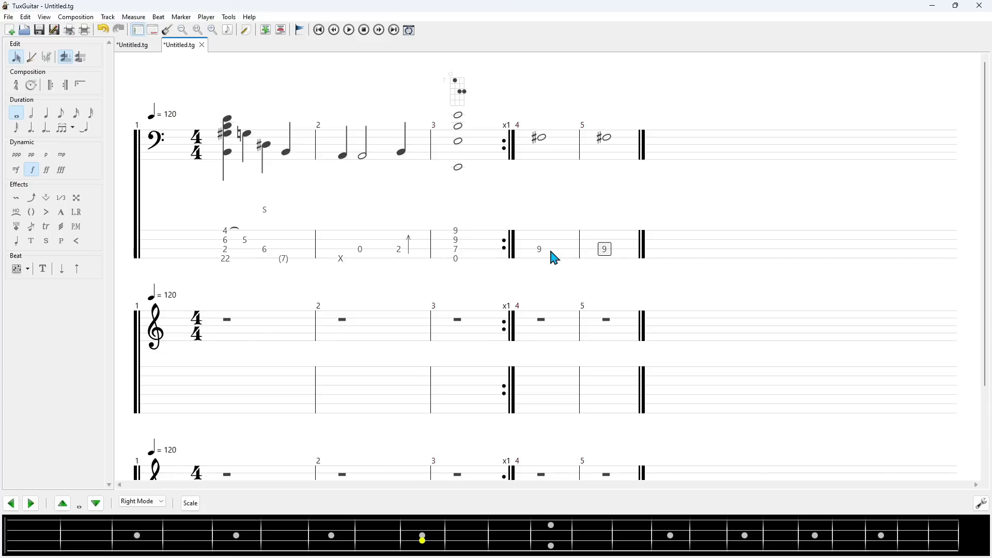
Undo the note in measure 5, add an empty measure in its place and set its duration to a quarter note.
key("ctrl+z")
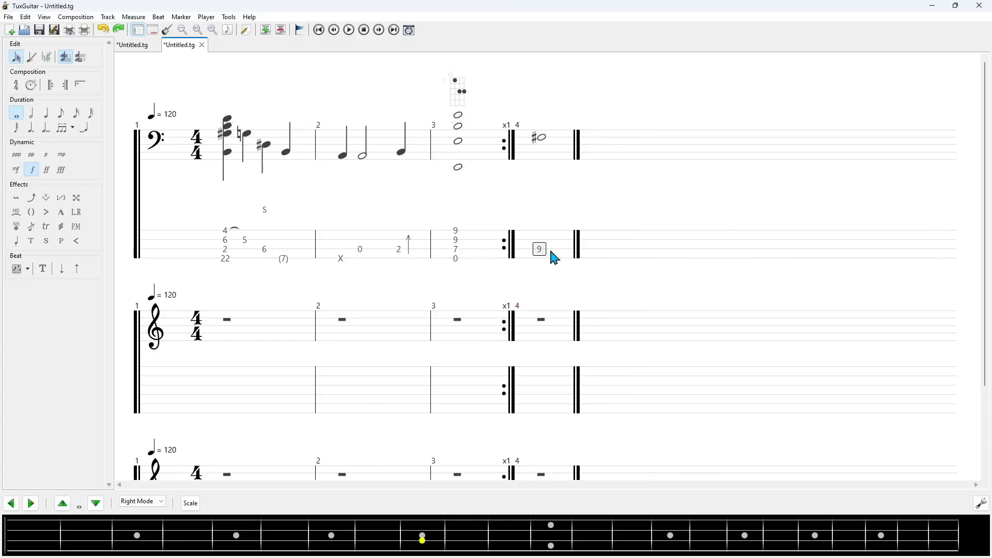
key("Right")
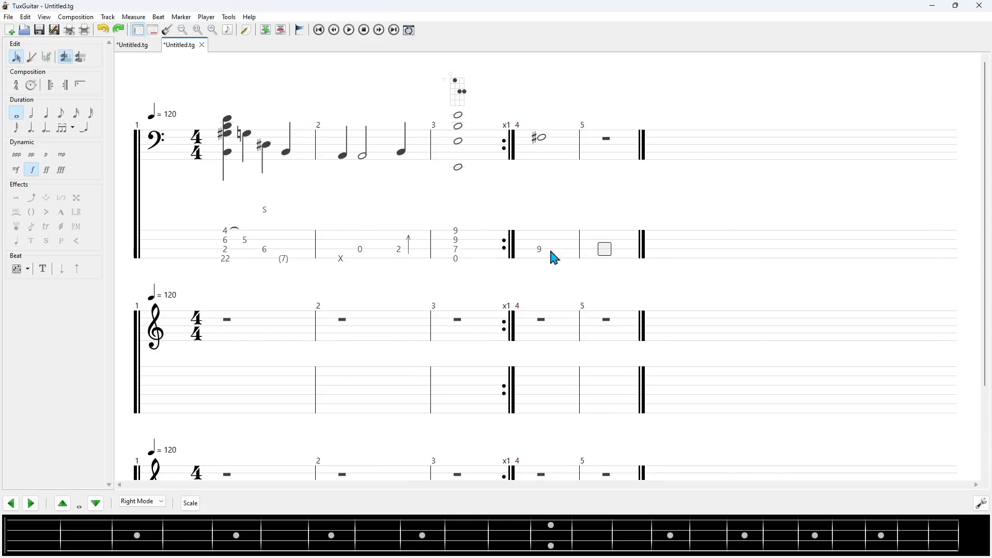
key("Left")
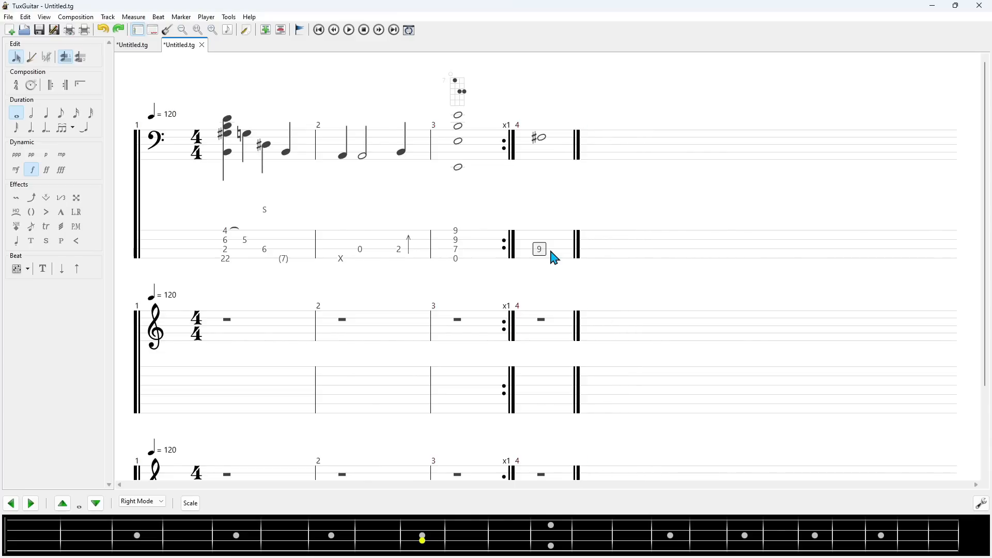
key("Right")
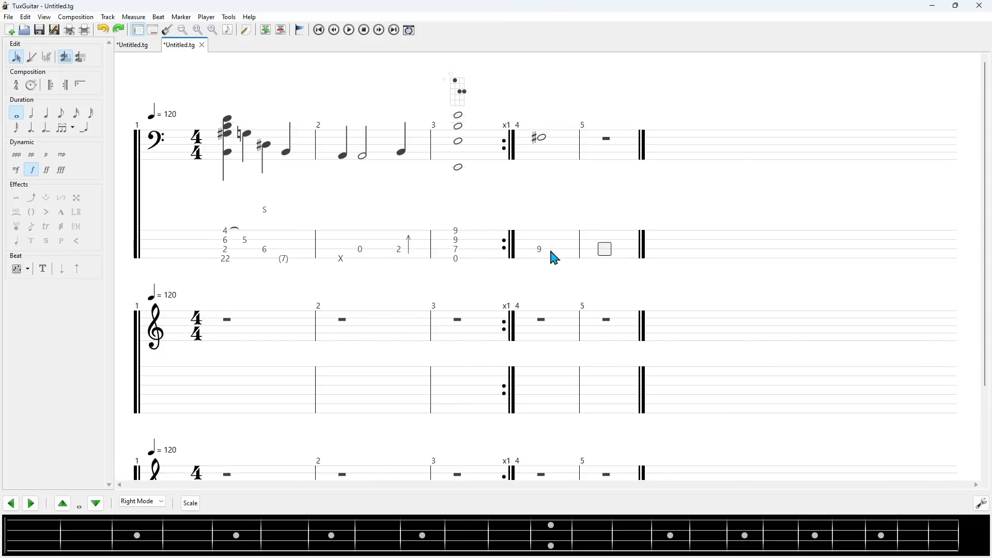
key("Left")
key("Right")
key("plus")
key("plus")
Save the composition as a new file named Demo.
left_click(11, 18)
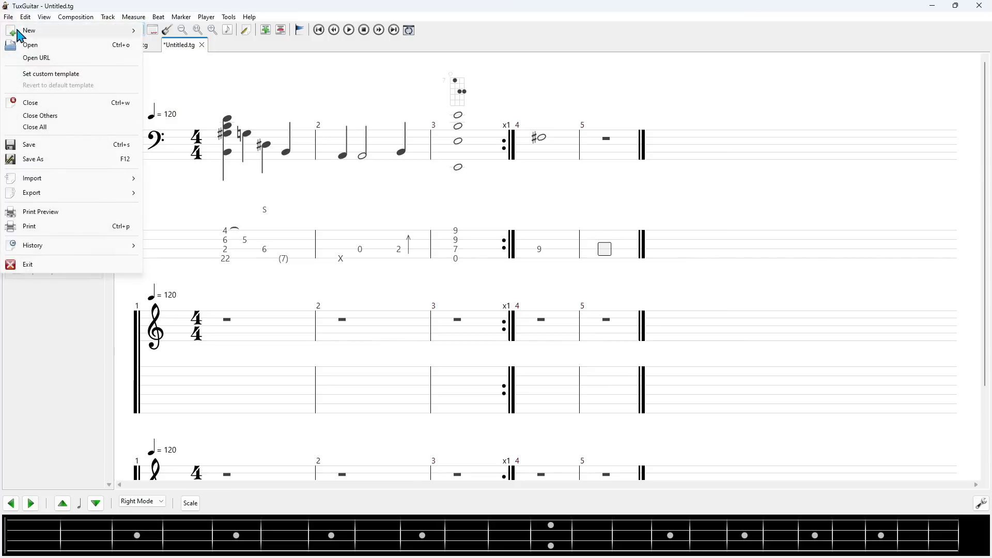
left_click(91, 161)
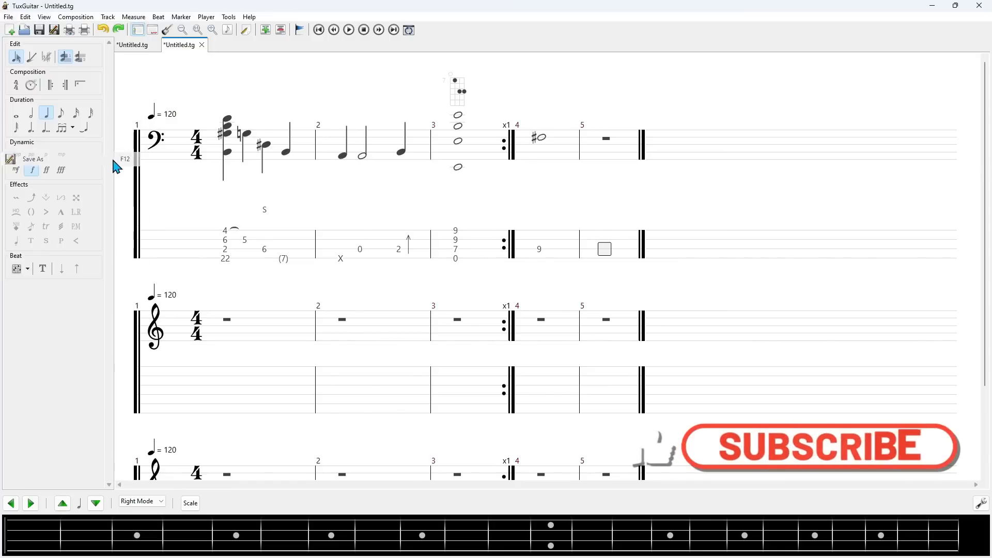
left_click(123, 121)
double_click(122, 120)
left_click(504, 307)
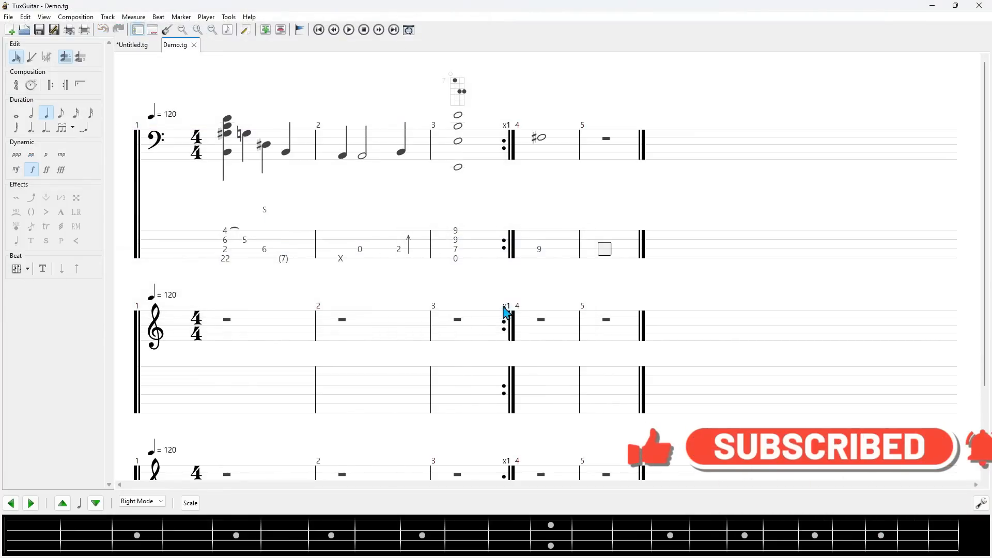